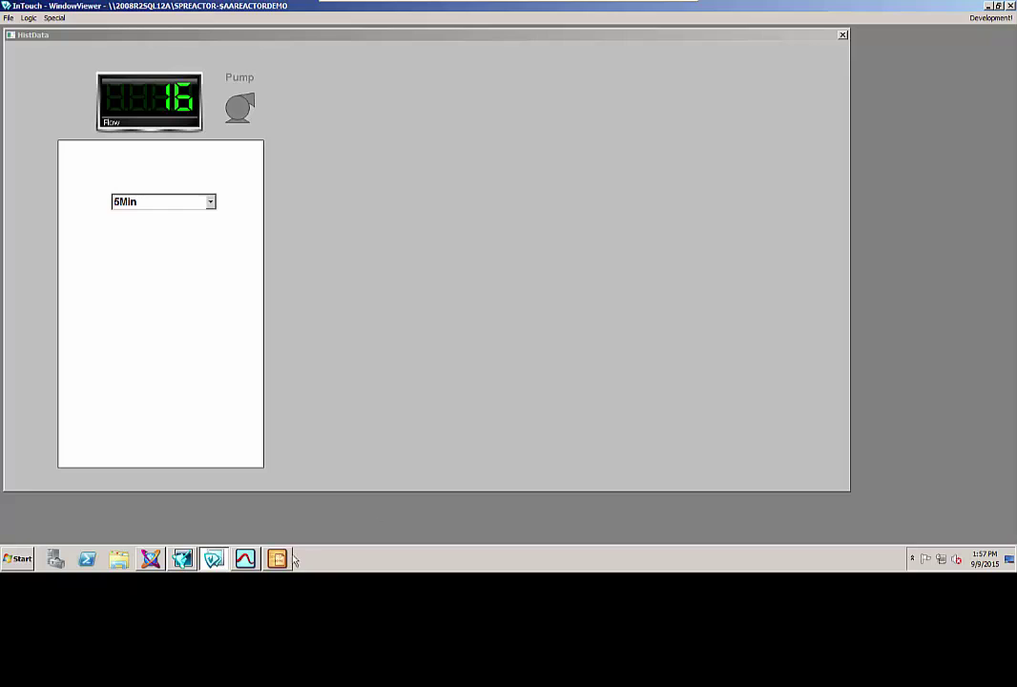
{"action": "left_click", "coordinate": [245, 559]}
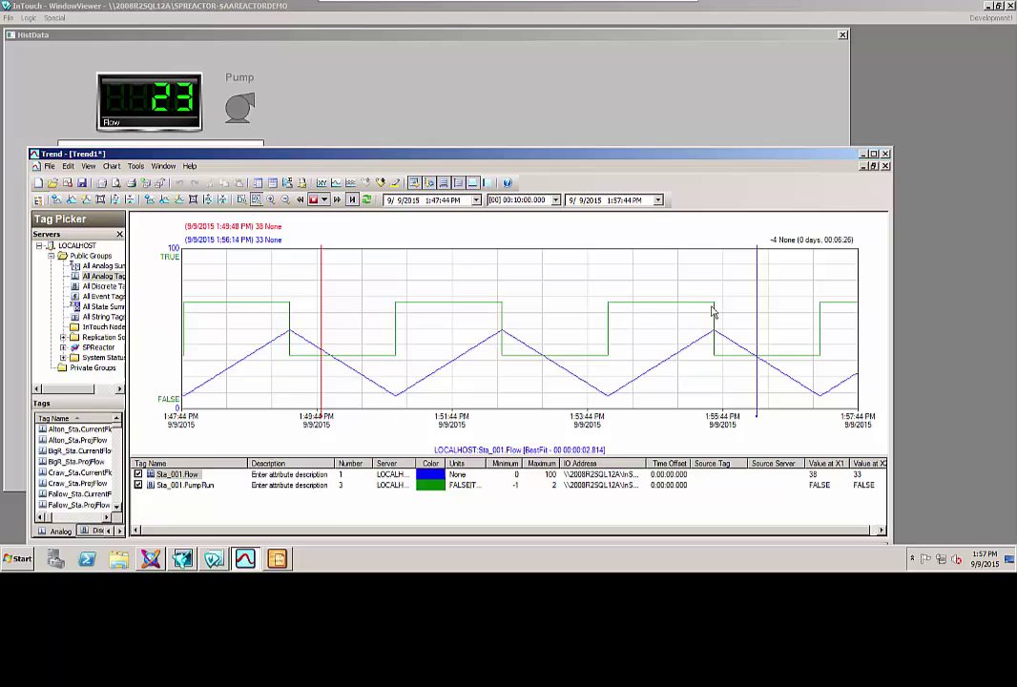
{"action": "left_click", "coordinate": [862, 154]}
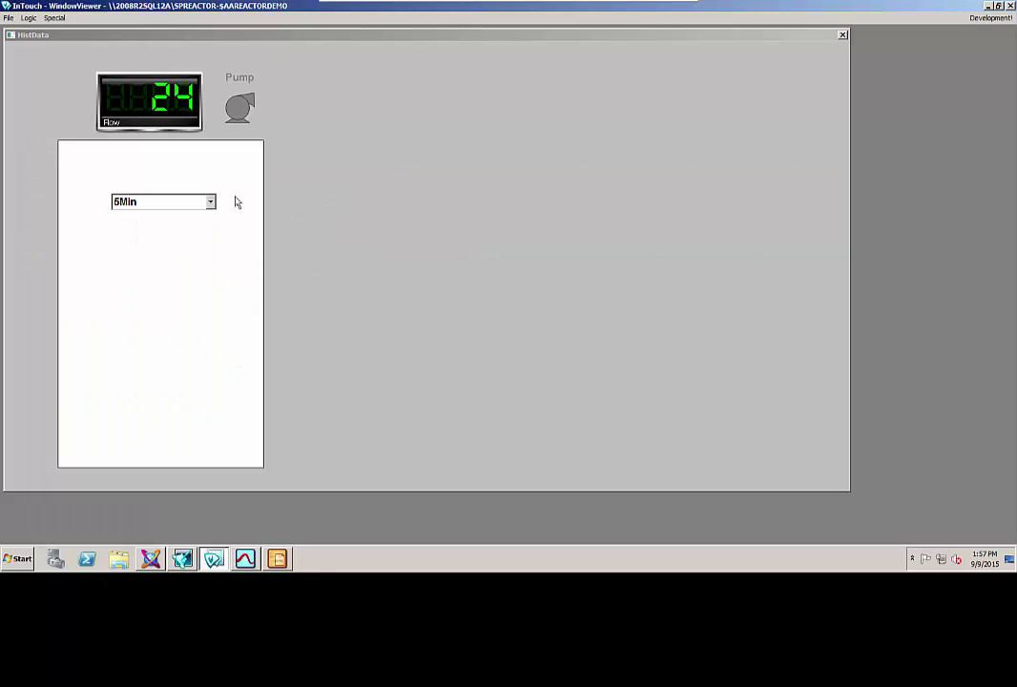
Step: Open the $Sta_000 template's HistData graphic in the ArchestrA IDE editor
{"action": "left_click", "coordinate": [151, 558]}
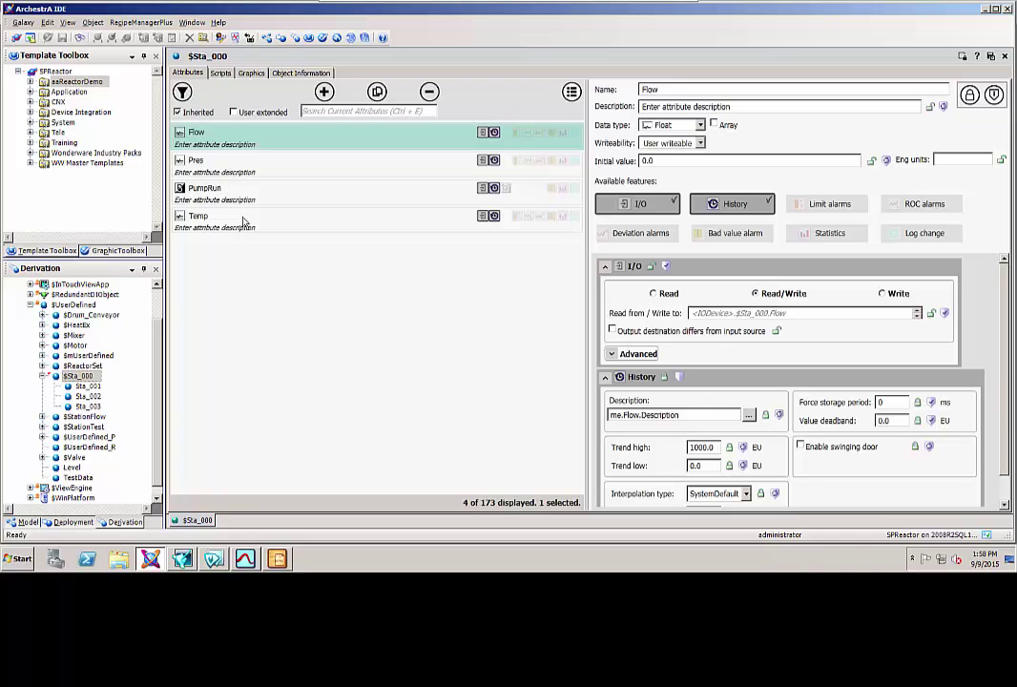
{"action": "left_click", "coordinate": [251, 74]}
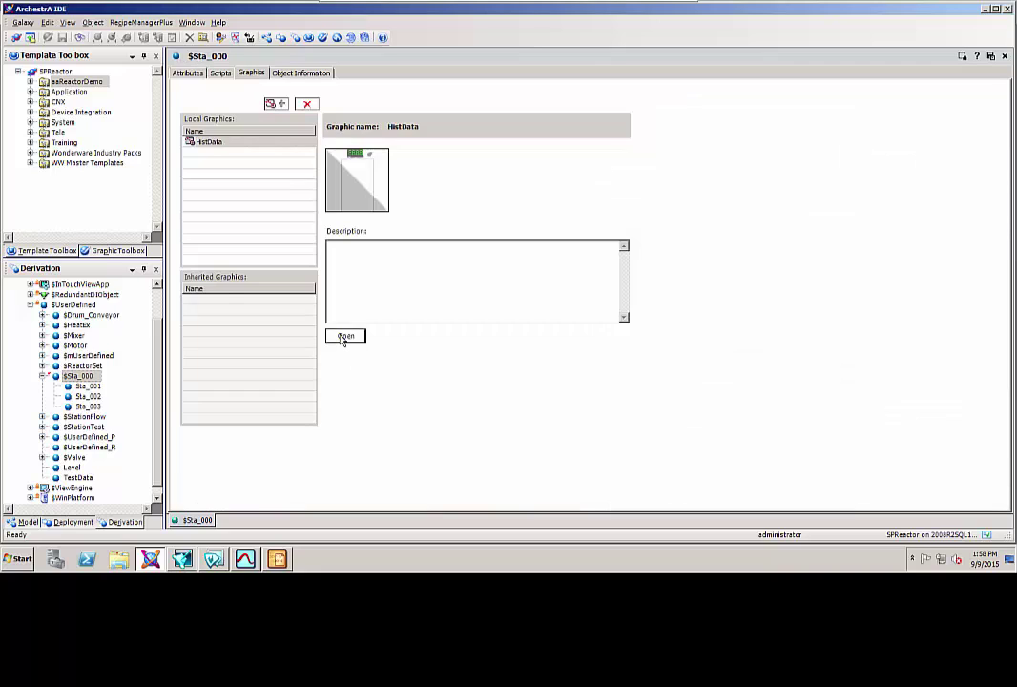
{"action": "left_click", "coordinate": [345, 336]}
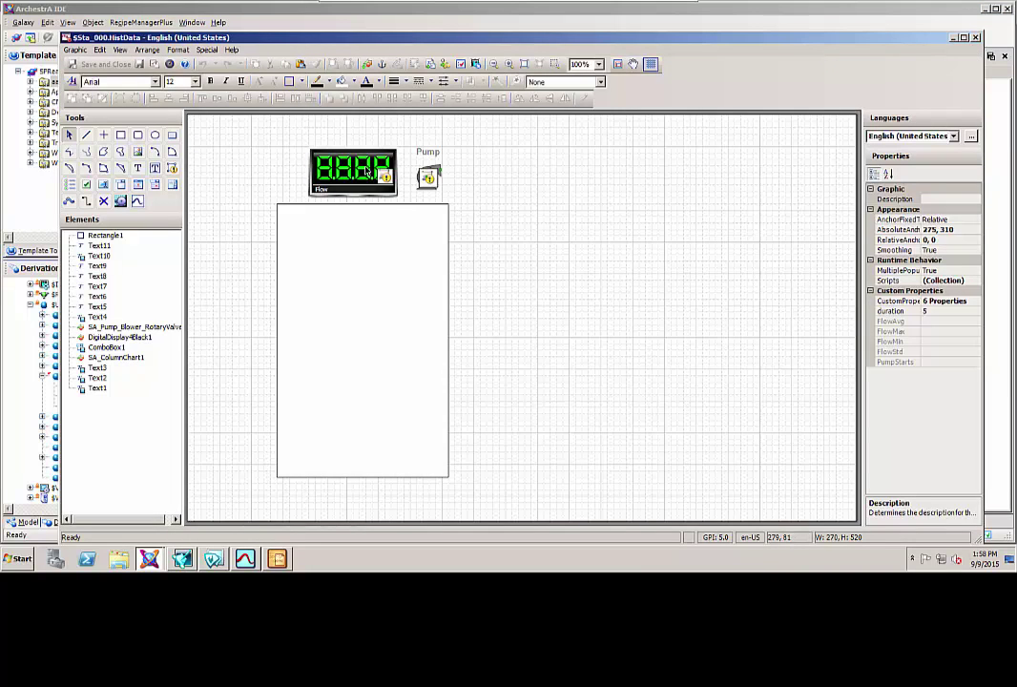
Step: In HistData's Custom Properties, confirm FlowAvg is a History Summary with the Average statistic
{"action": "right_click", "coordinate": [542, 213]}
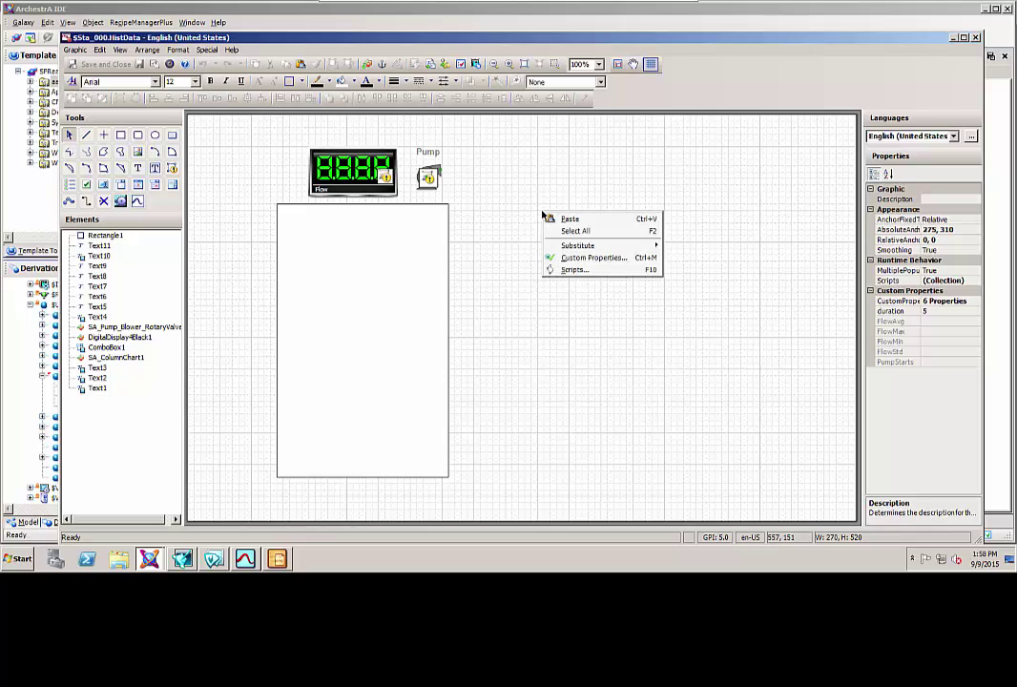
{"action": "left_click", "coordinate": [565, 259]}
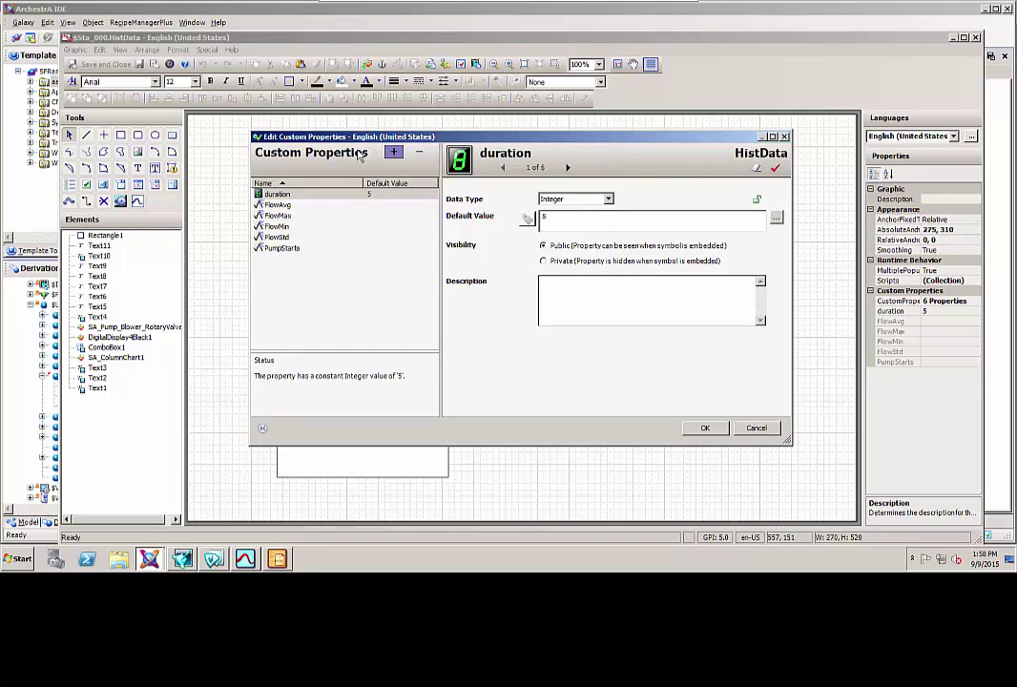
{"action": "left_click", "coordinate": [279, 205]}
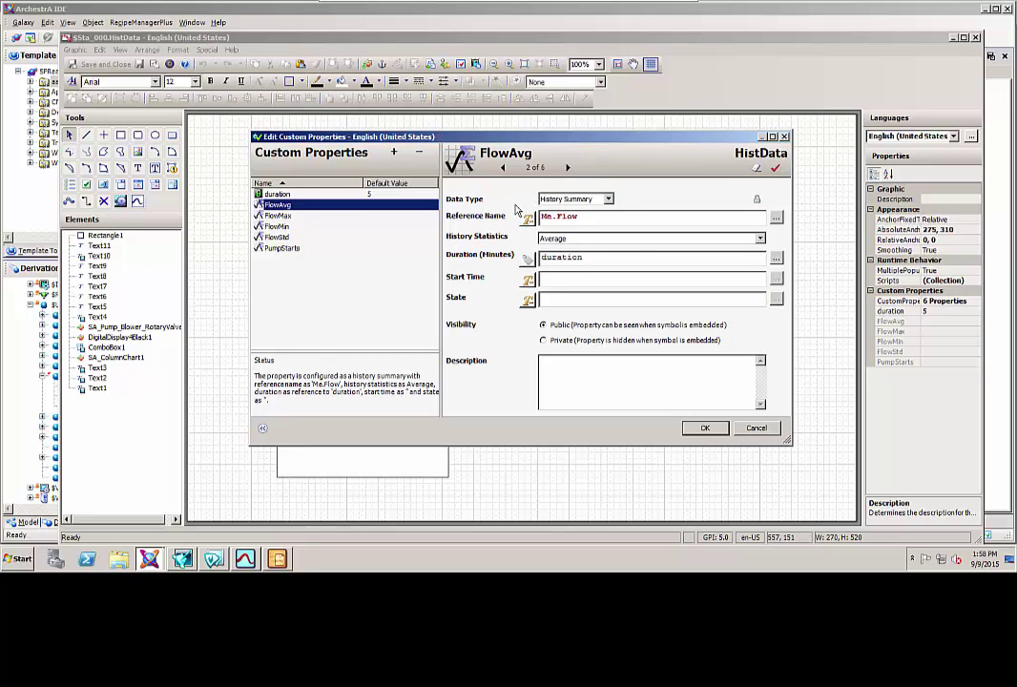
{"action": "left_click", "coordinate": [608, 199]}
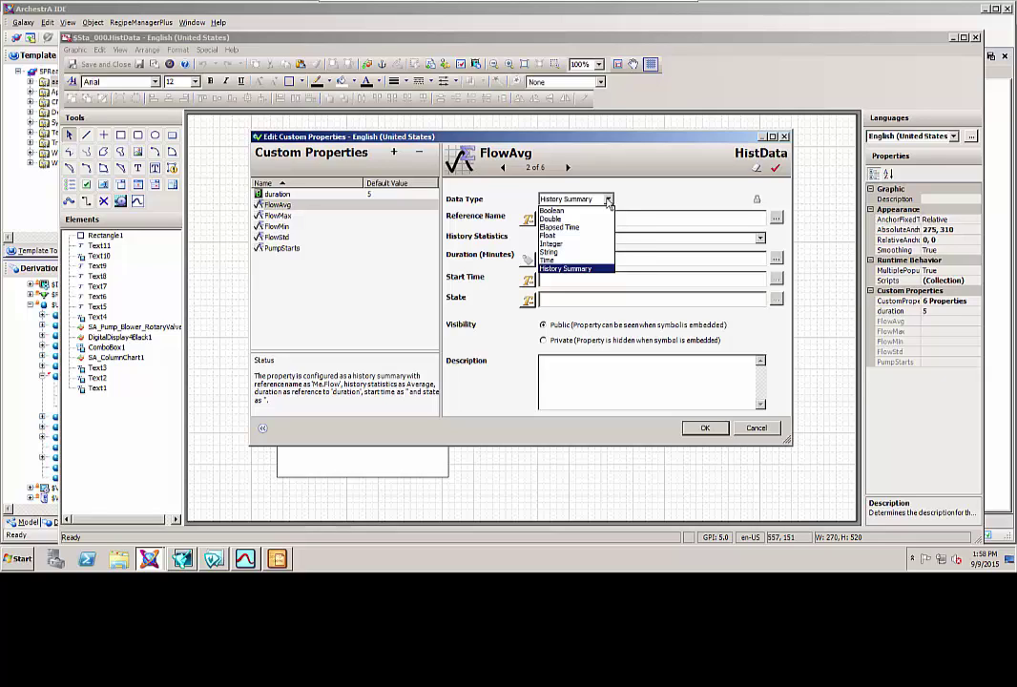
{"action": "left_click", "coordinate": [608, 200]}
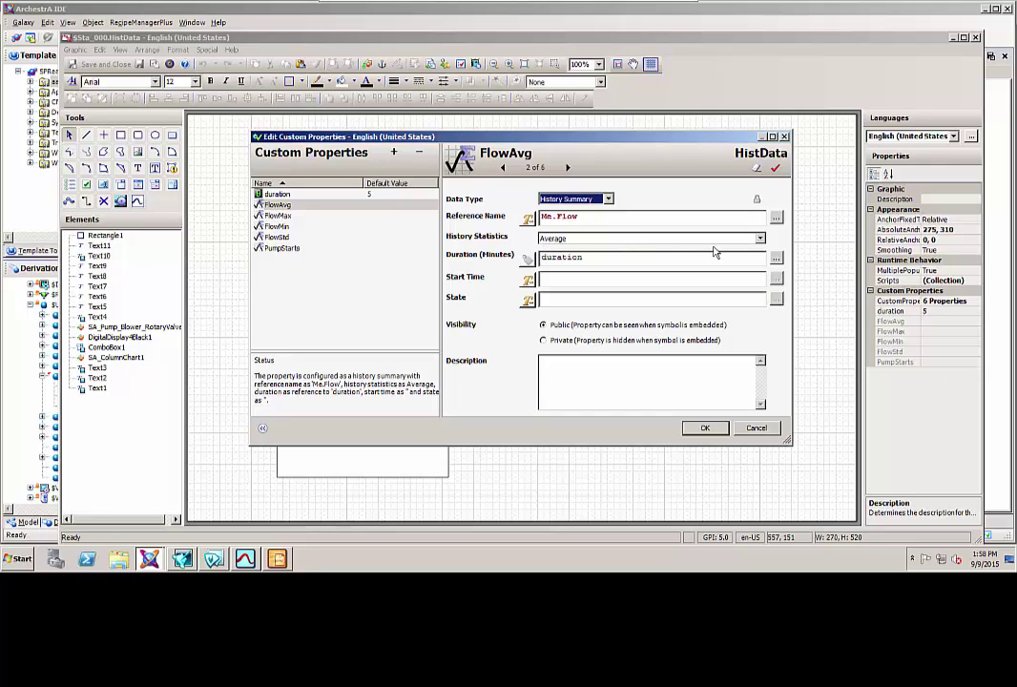
{"action": "left_click", "coordinate": [764, 242]}
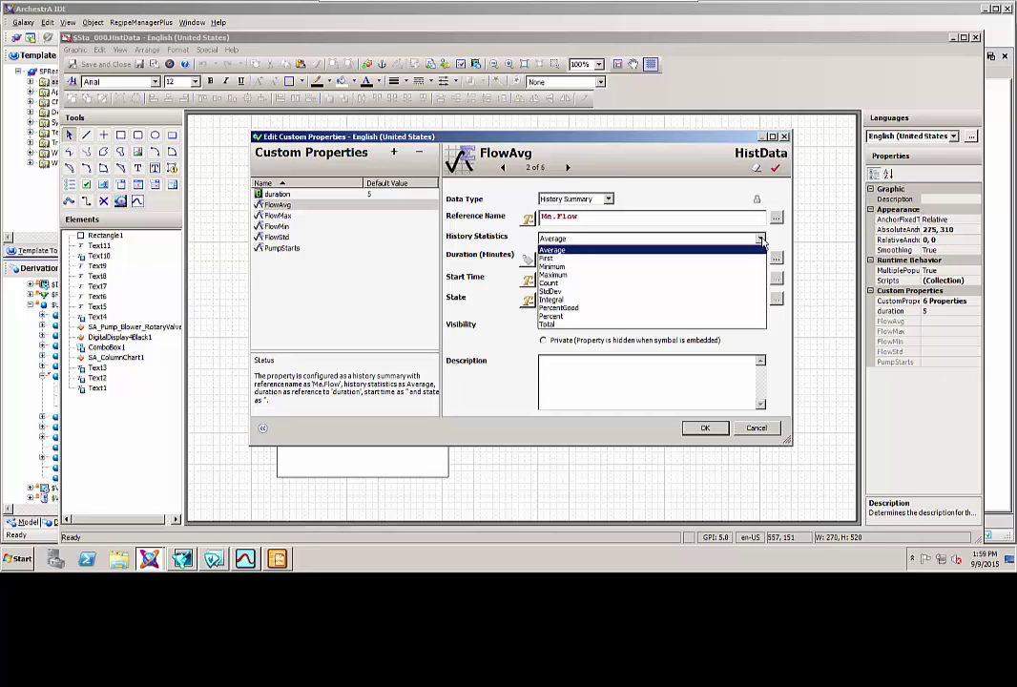
{"action": "left_click", "coordinate": [762, 240]}
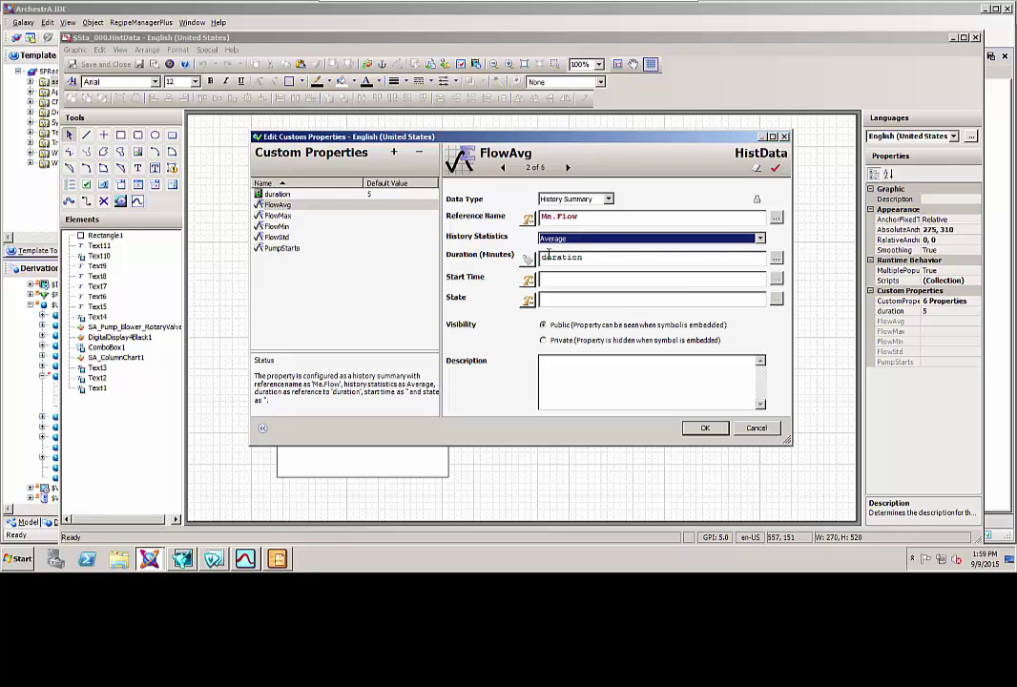
{"action": "left_click", "coordinate": [330, 196]}
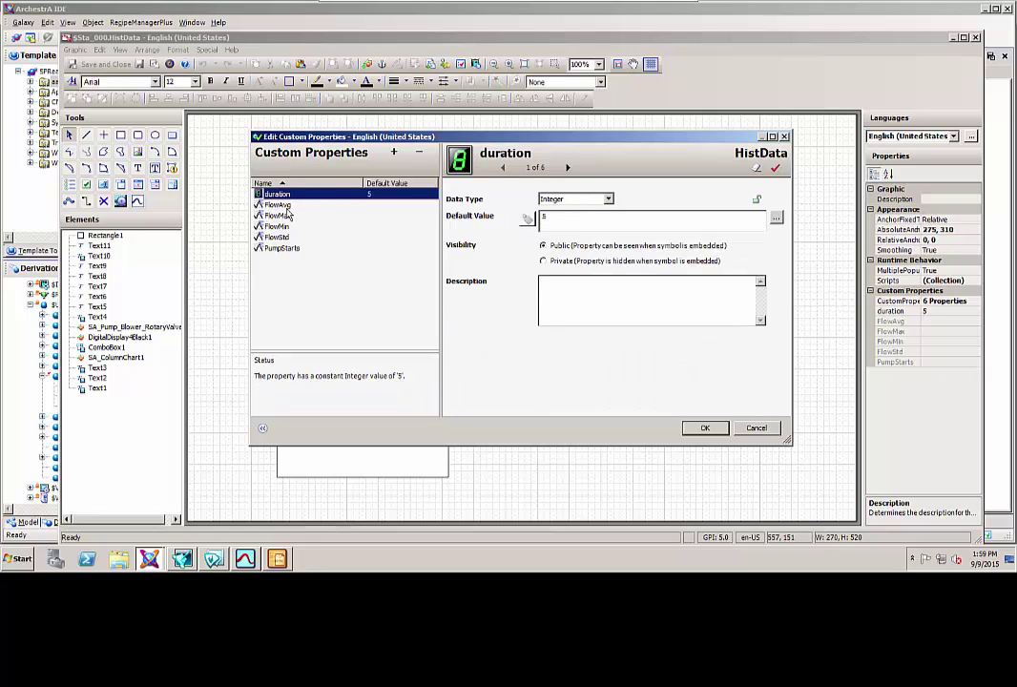
Step: Check FlowAvg and PumpStarts (Count of Me.PumpRun, State 1), then accept the Custom Properties with OK
{"action": "left_click", "coordinate": [287, 206]}
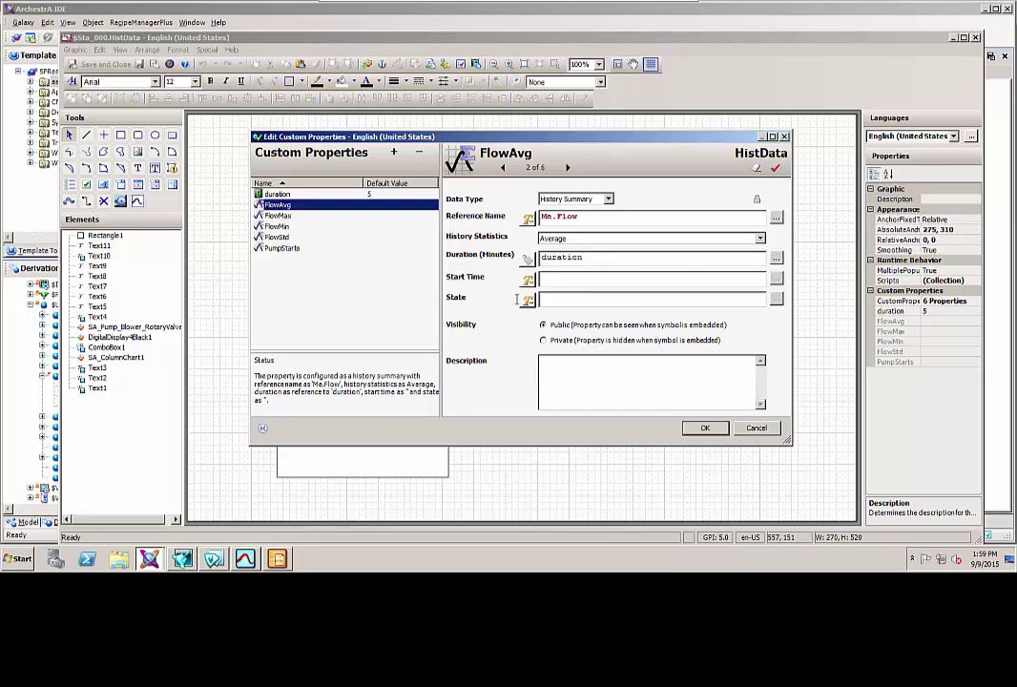
{"action": "left_click", "coordinate": [291, 251]}
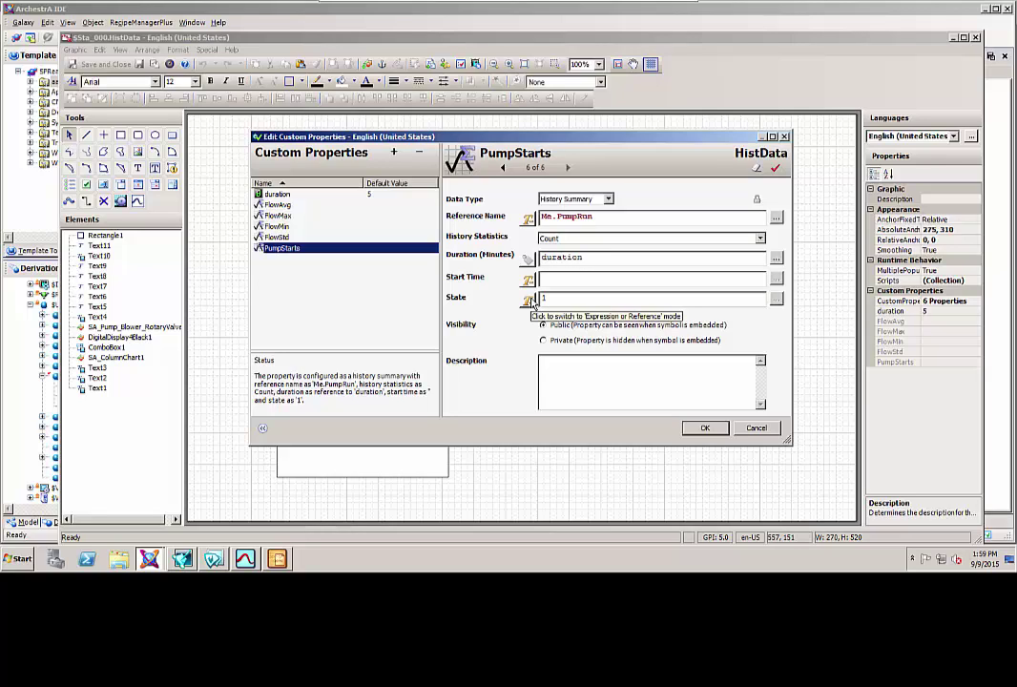
{"action": "left_click", "coordinate": [703, 429]}
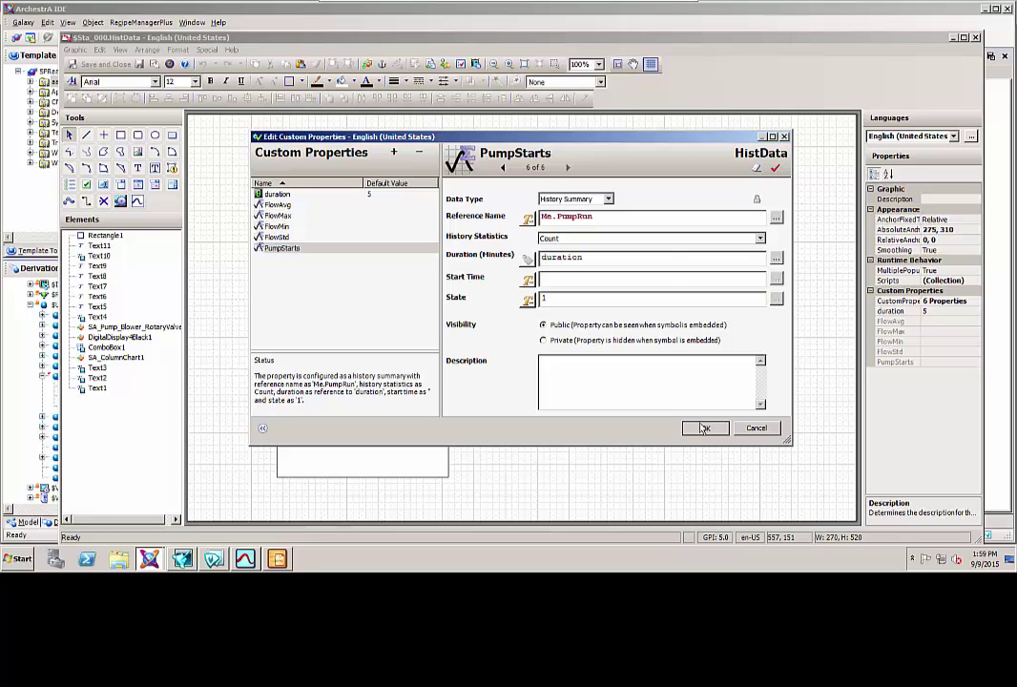
Step: Shorten Rectangle1 to reveal the Std, Min, Avg, Max and Cnt labels, then save and check in HistData
{"action": "left_click", "coordinate": [362, 211]}
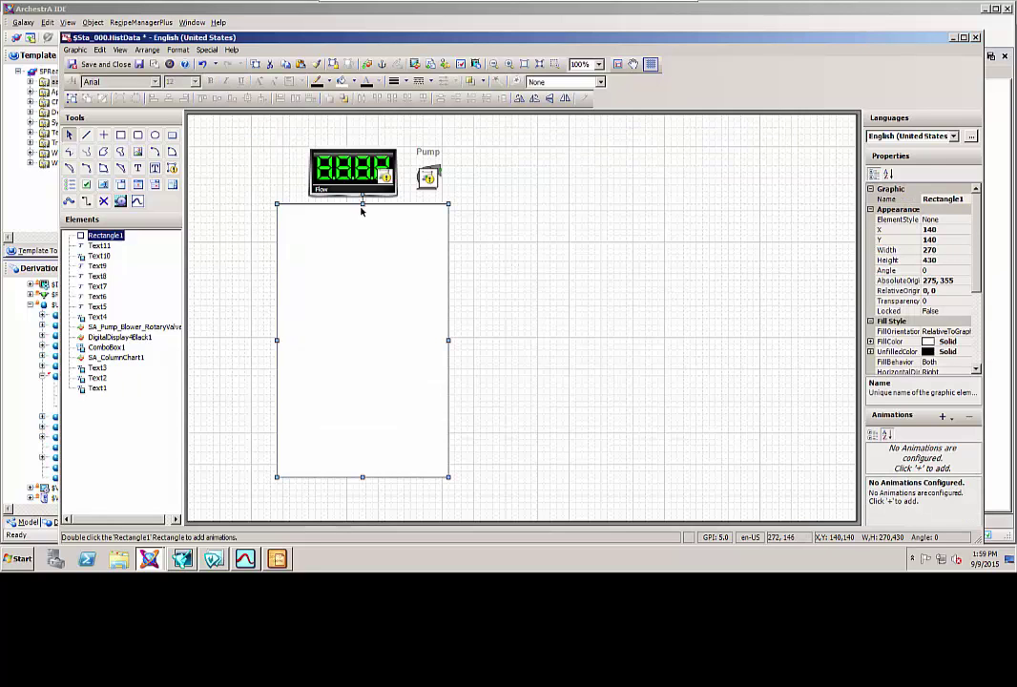
{"action": "left_click_drag", "start_coordinate": [362, 203], "coordinate": [354, 250]}
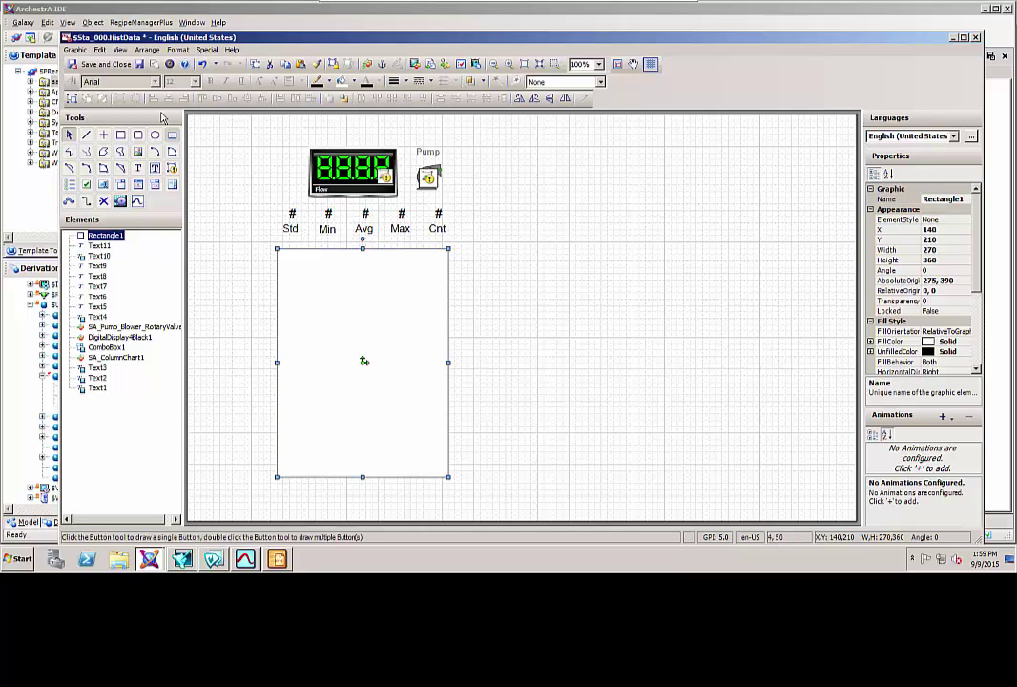
{"action": "left_click", "coordinate": [100, 63]}
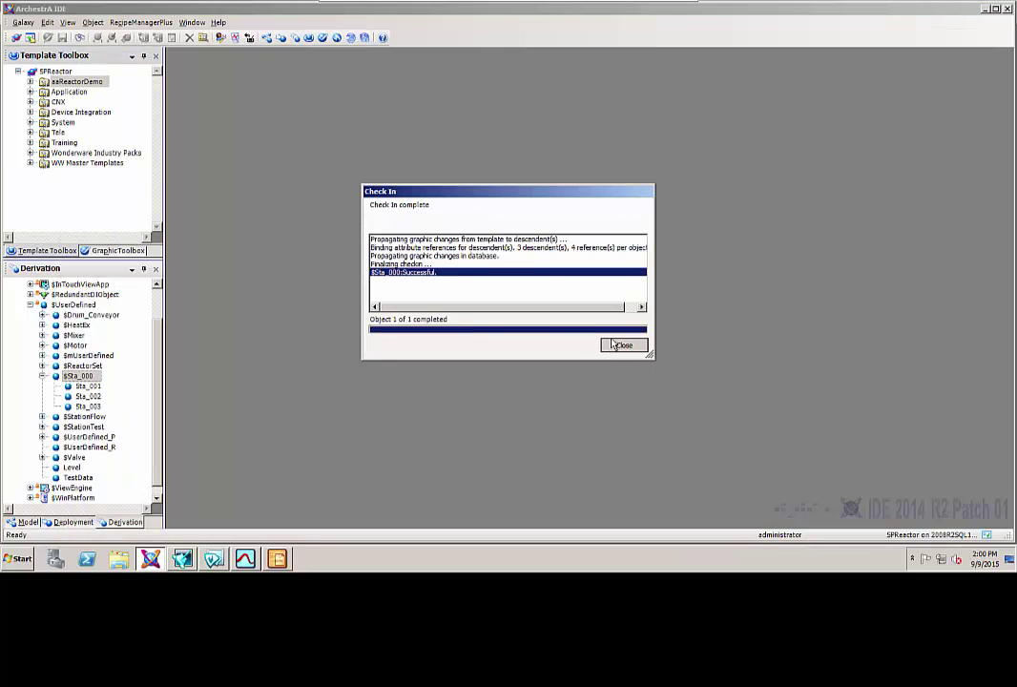
{"action": "left_click", "coordinate": [620, 346]}
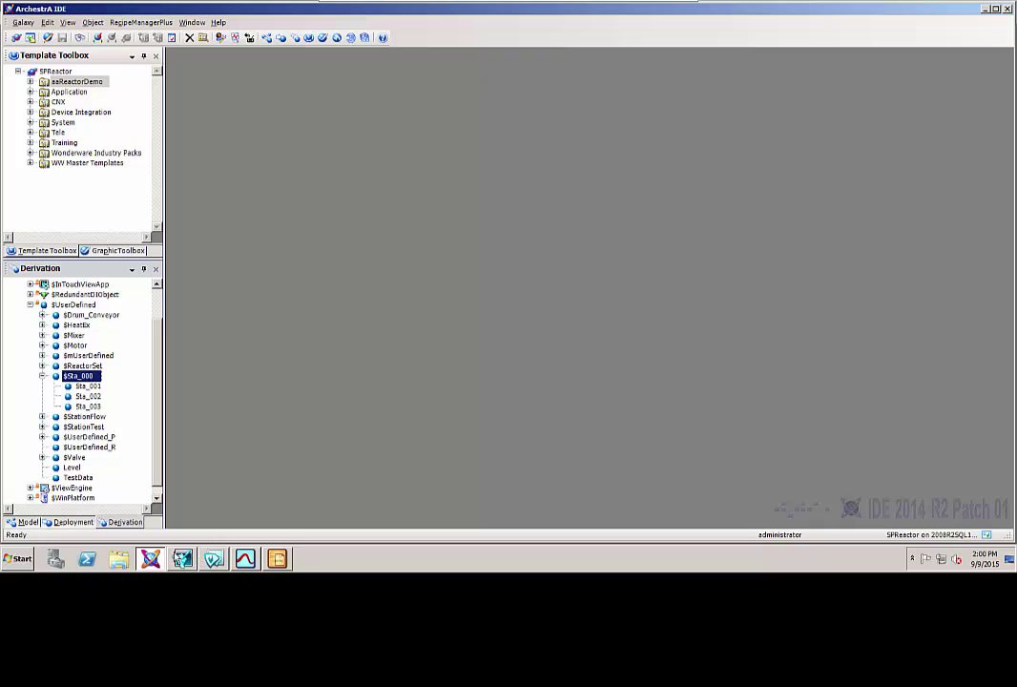
Step: Restart WindowViewer via Development! and Runtime! so HistData loads the new statistics
{"action": "left_click", "coordinate": [214, 559]}
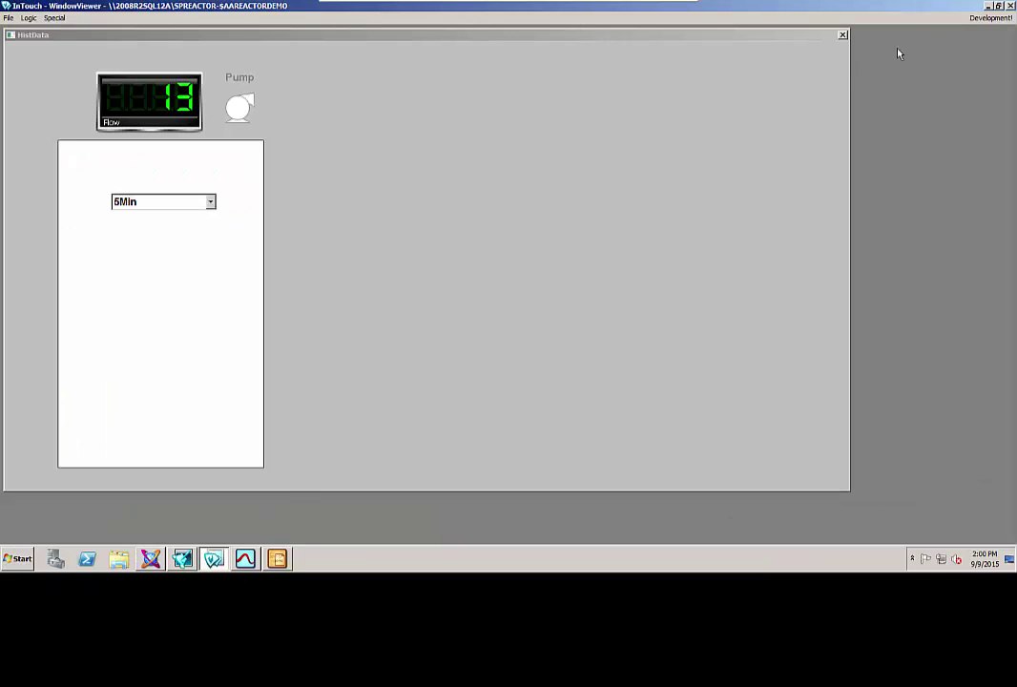
{"action": "left_click", "coordinate": [989, 17]}
{"action": "left_click", "coordinate": [983, 52]}
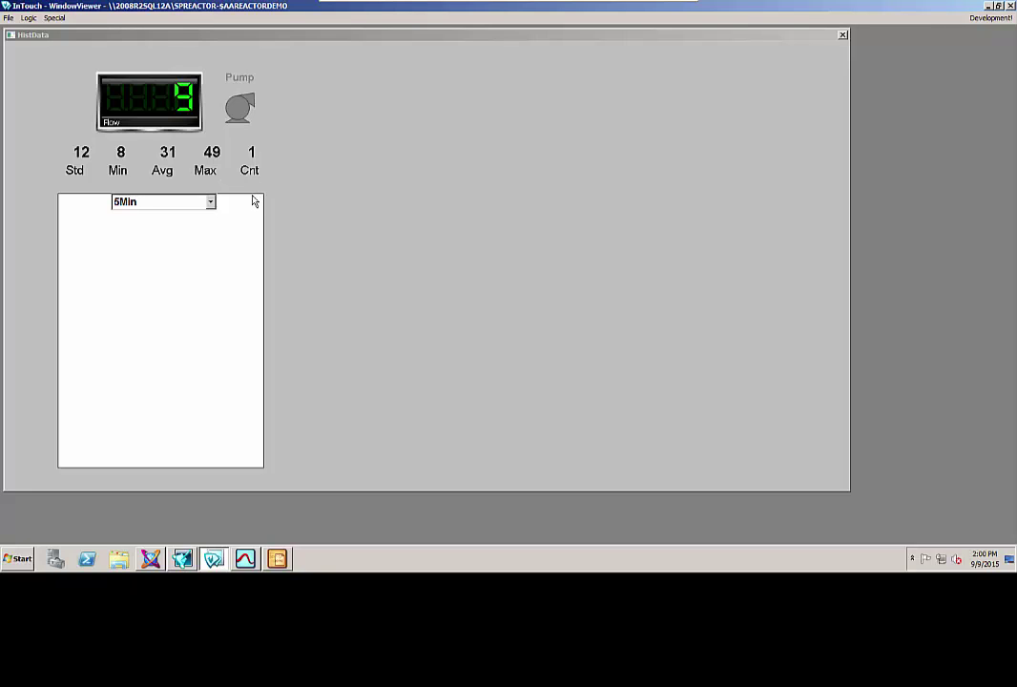
Step: Change the HistData duration to 15Min, then to 60Min
{"action": "left_click", "coordinate": [210, 202]}
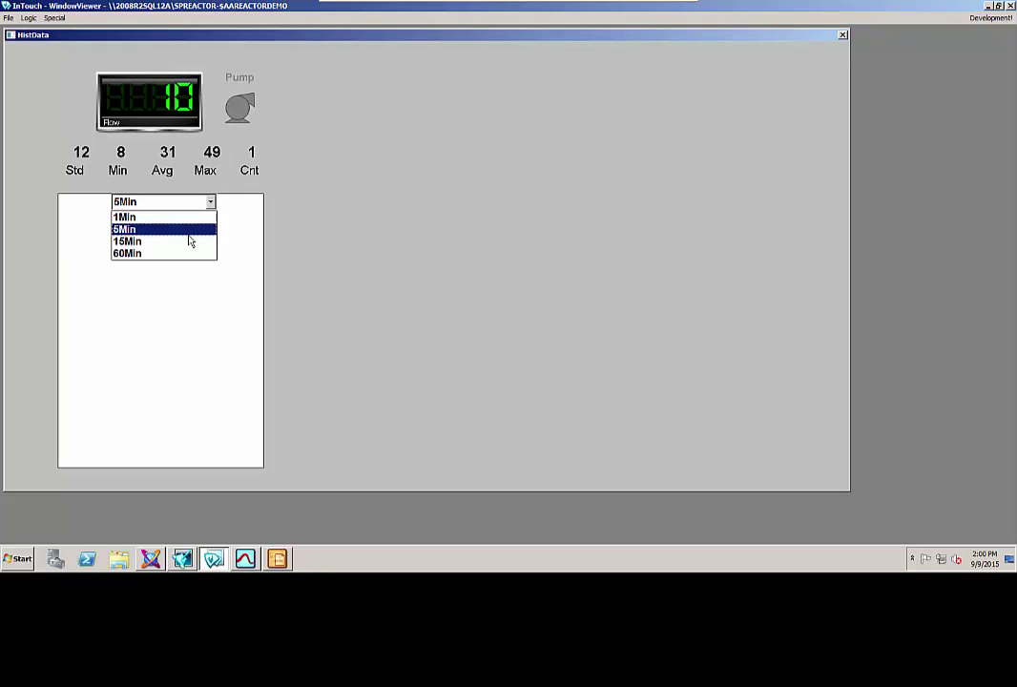
{"action": "left_click", "coordinate": [188, 241]}
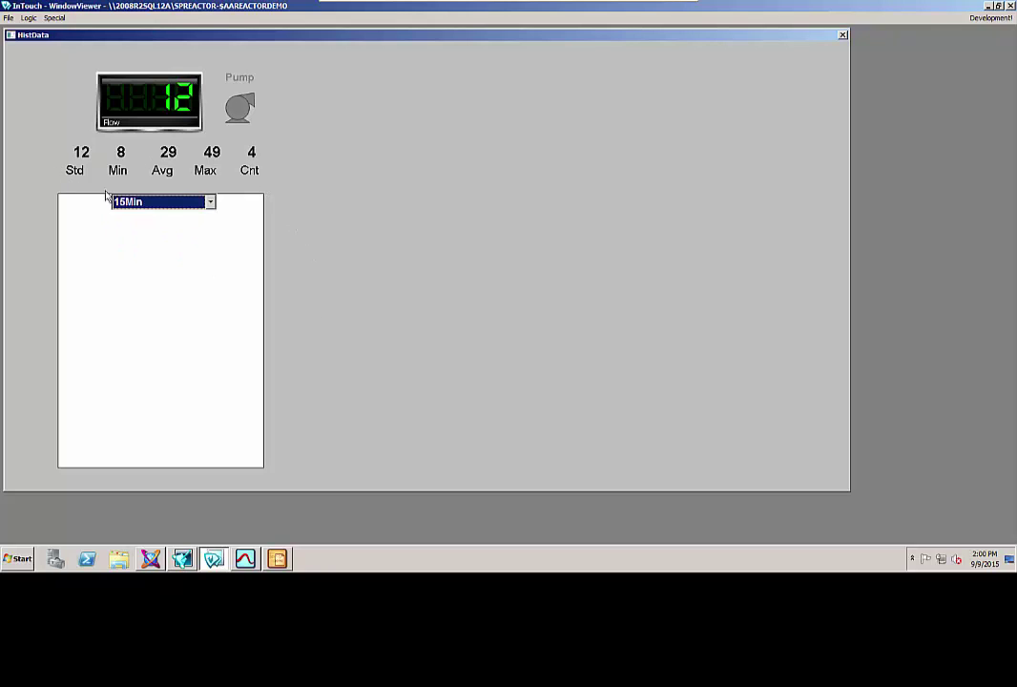
{"action": "left_click", "coordinate": [210, 202]}
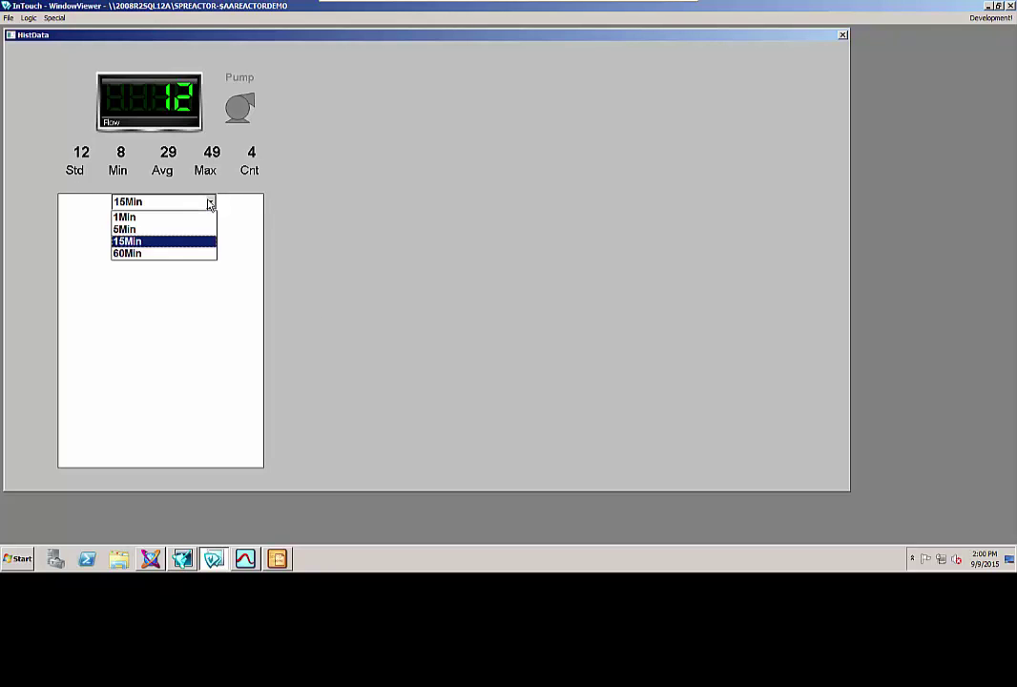
{"action": "left_click", "coordinate": [121, 255]}
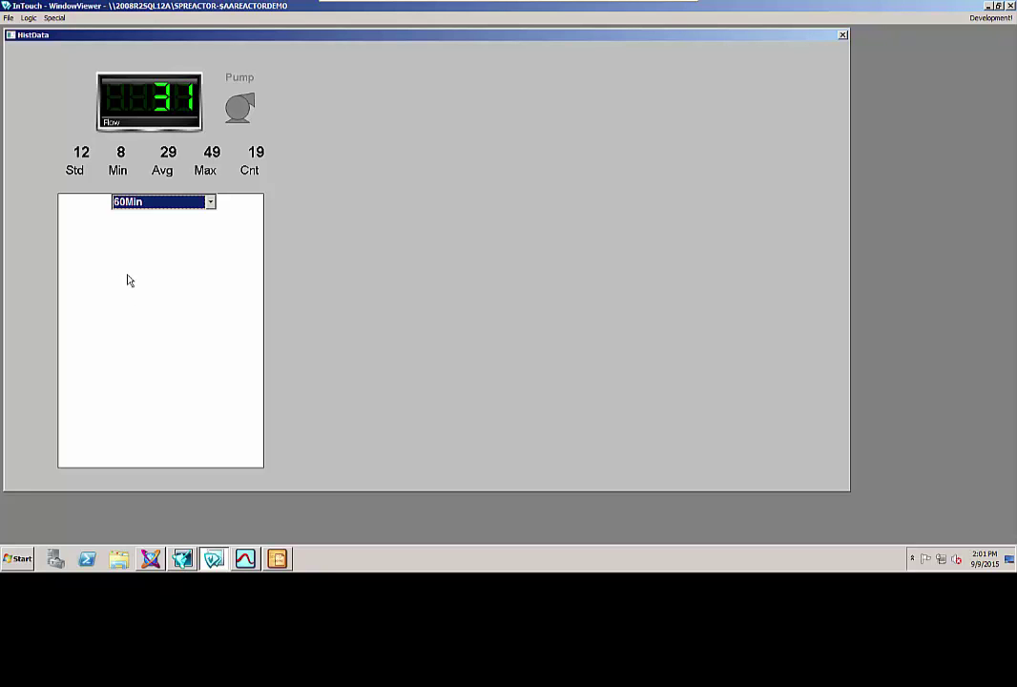
{"action": "left_click", "coordinate": [155, 562]}
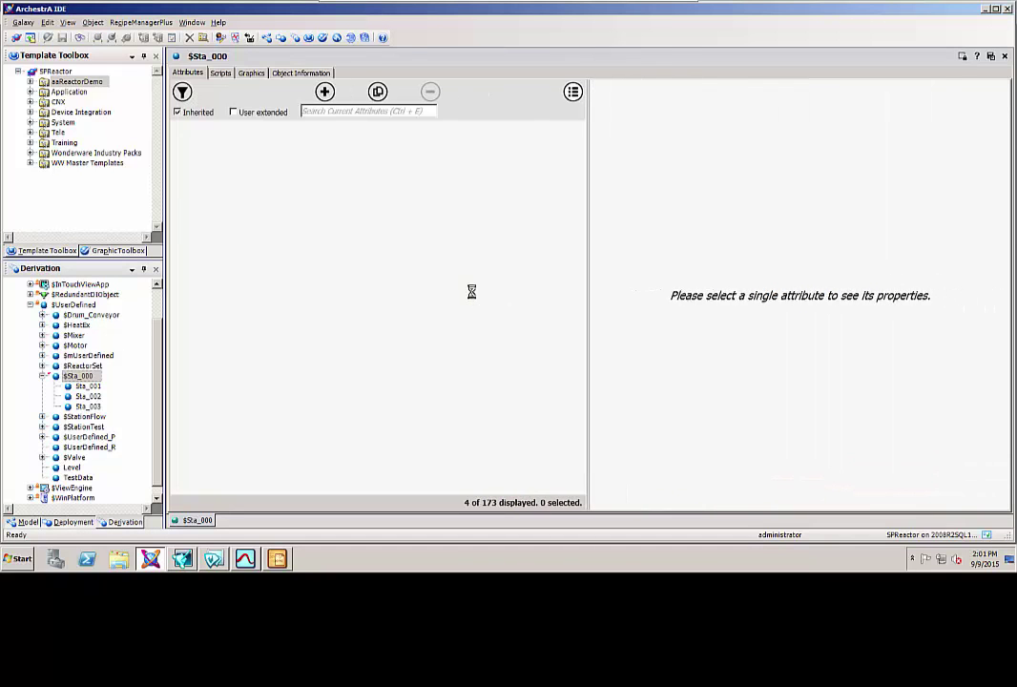
Step: Reopen HistData and delete the white rectangle covering the Flow Stats chart
{"action": "left_click", "coordinate": [253, 73]}
{"action": "left_click", "coordinate": [346, 337]}
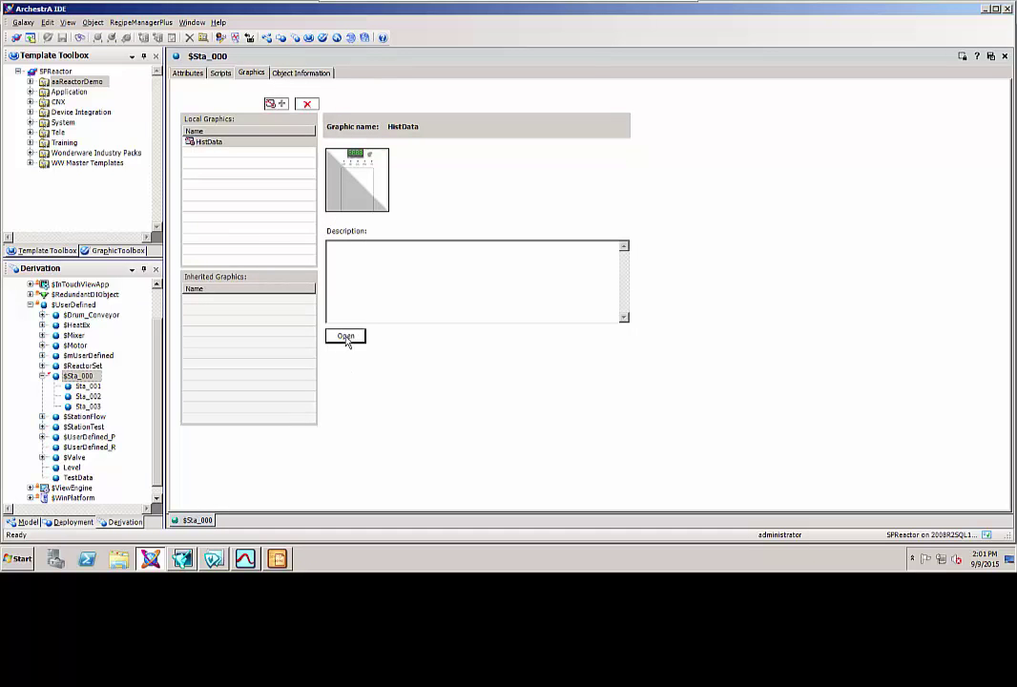
{"action": "left_click", "coordinate": [420, 384]}
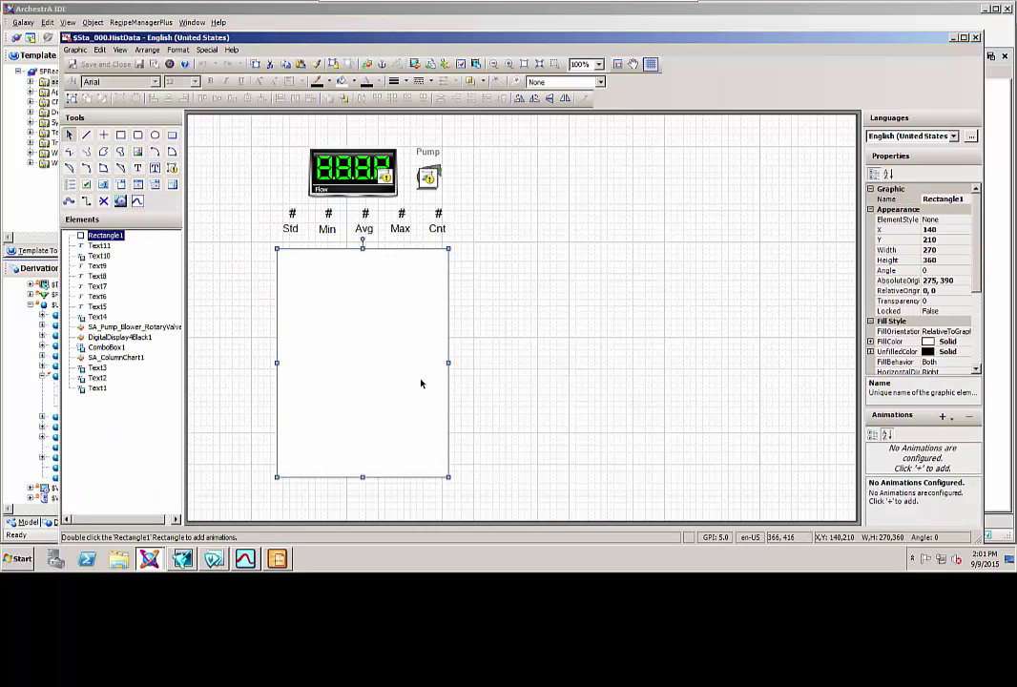
{"action": "key", "text": "Delete"}
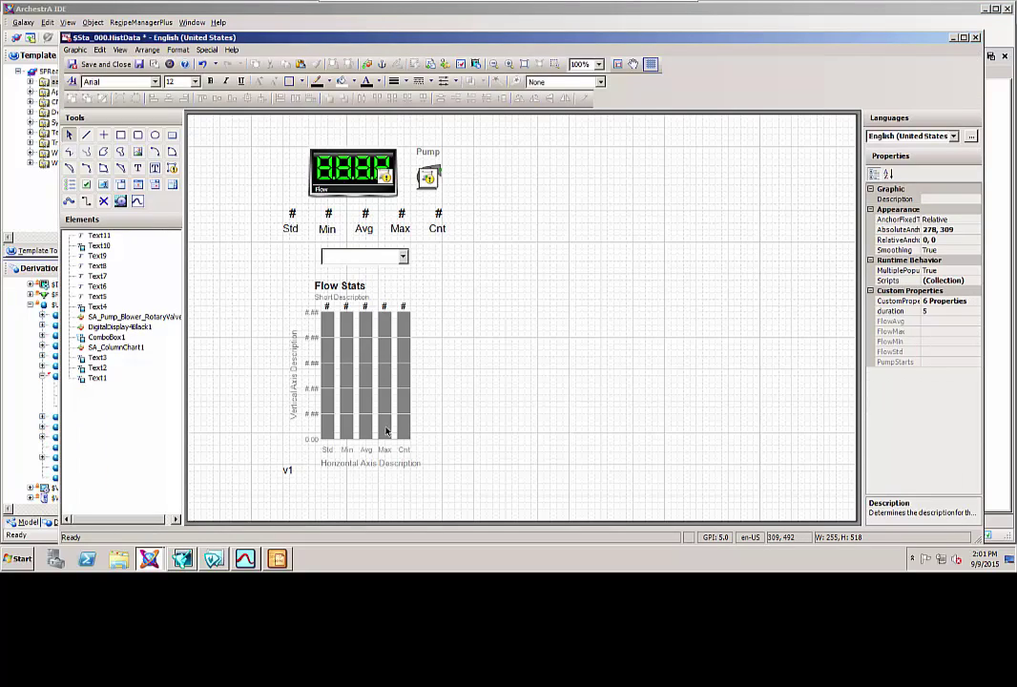
Step: Place an SA_ColumnChart from the Galaxy Browser, delete the extra chart, and select Flow Stats
{"action": "left_click", "coordinate": [376, 80]}
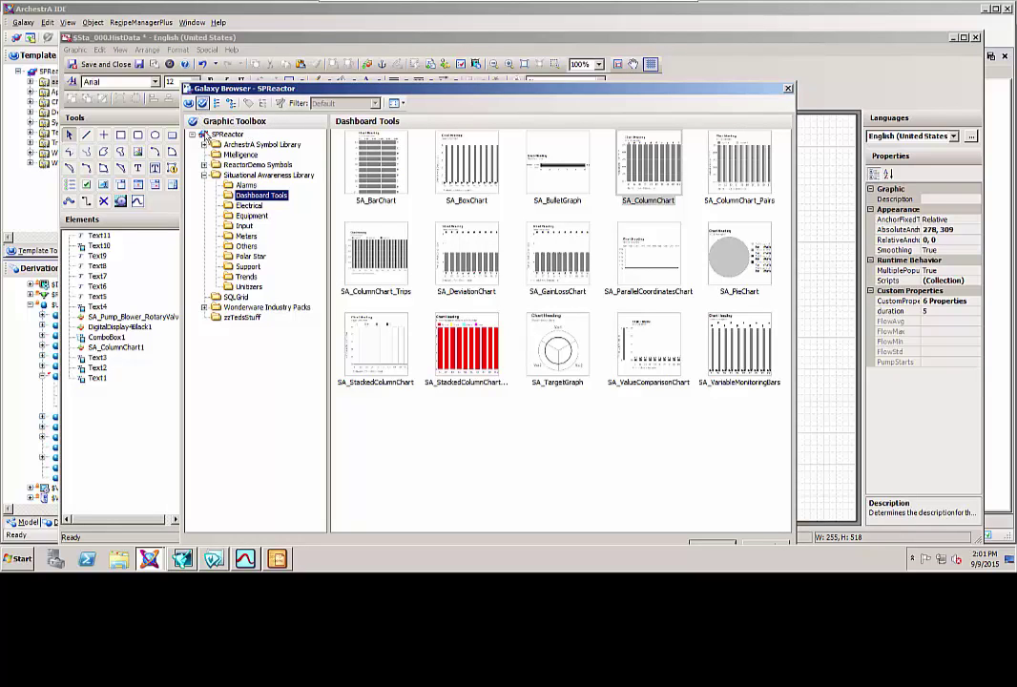
{"action": "double_click", "coordinate": [646, 184]}
{"action": "left_click", "coordinate": [615, 205]}
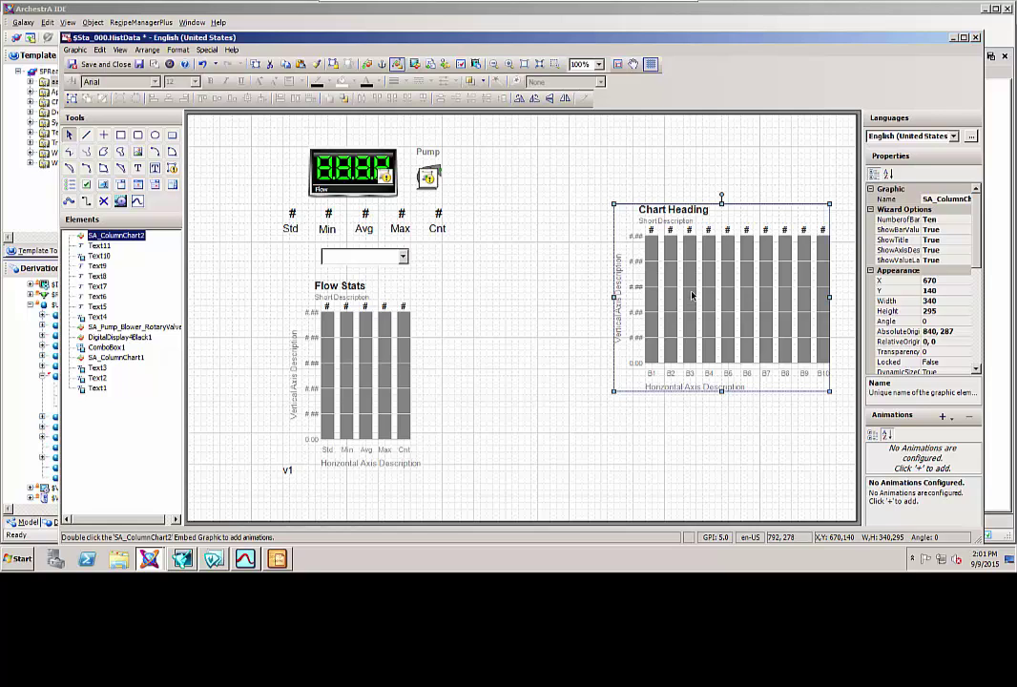
{"action": "key", "text": "Delete"}
{"action": "left_click", "coordinate": [336, 281]}
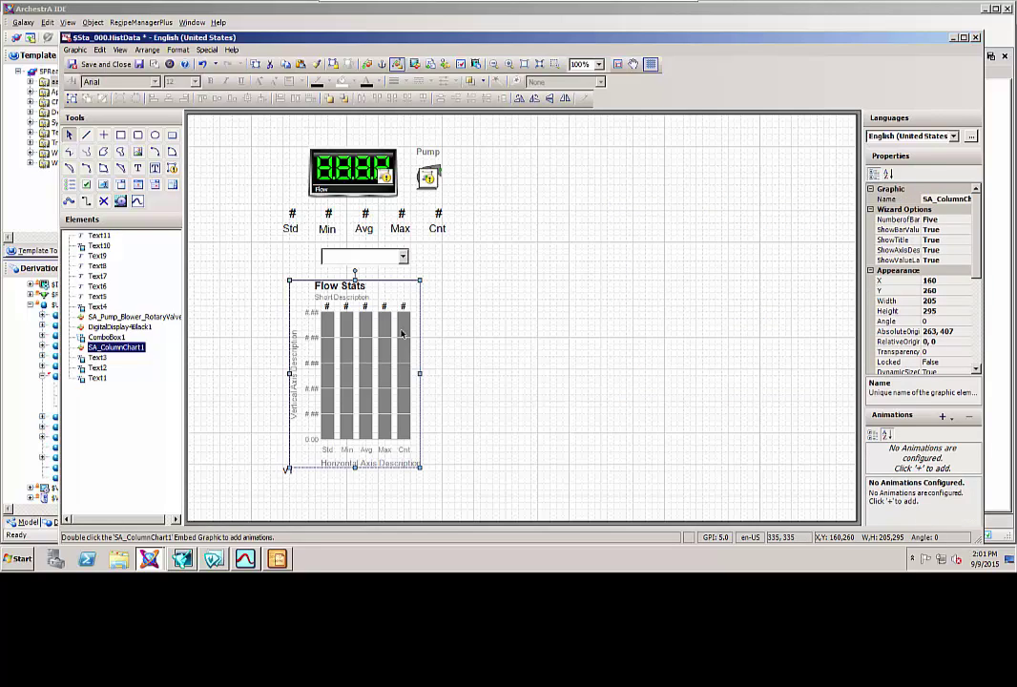
Step: Review the Flow Stats chart's custom properties, with Bar01–Bar05 bound to FlowStd through PumpStarts
{"action": "right_click", "coordinate": [372, 375]}
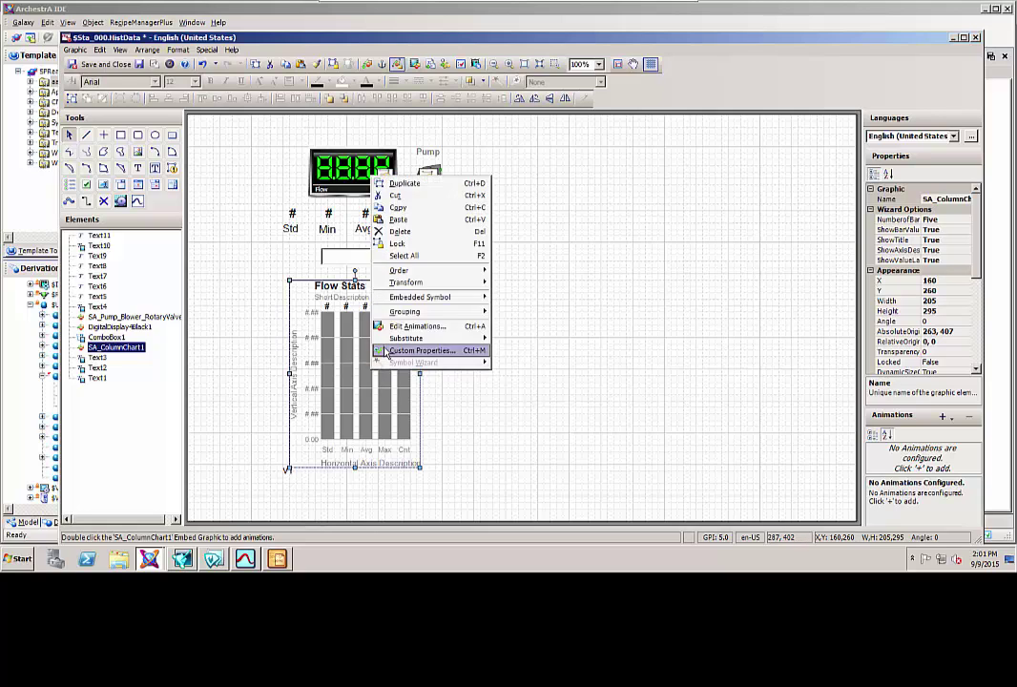
{"action": "left_click", "coordinate": [385, 352]}
{"action": "left_click_drag", "start_coordinate": [339, 137], "coordinate": [497, 138]}
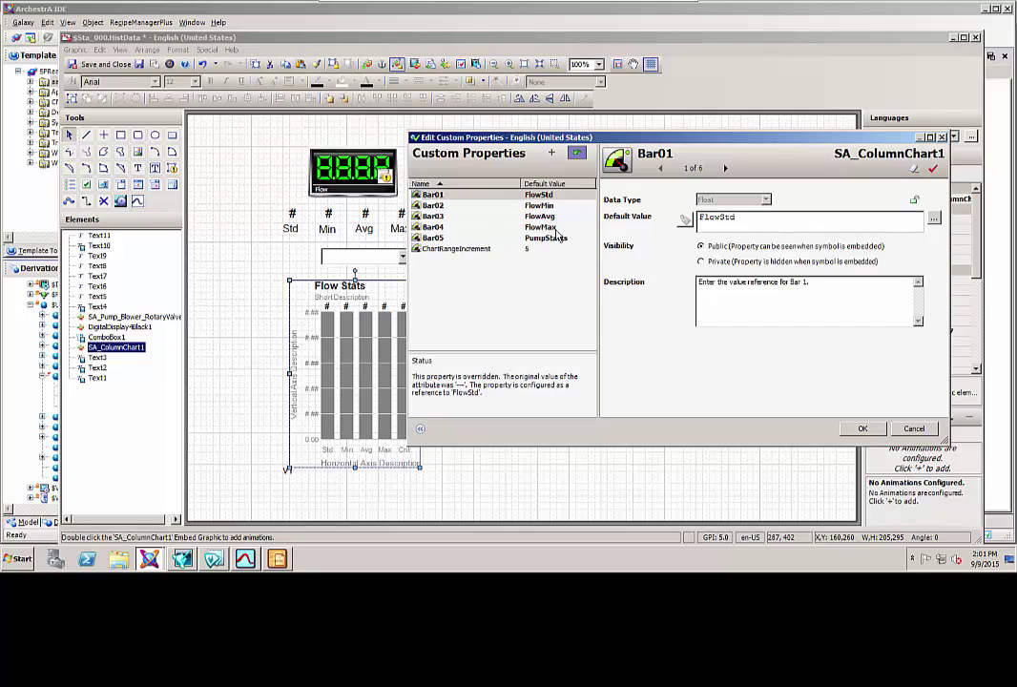
{"action": "left_click_drag", "start_coordinate": [576, 135], "coordinate": [592, 144]}
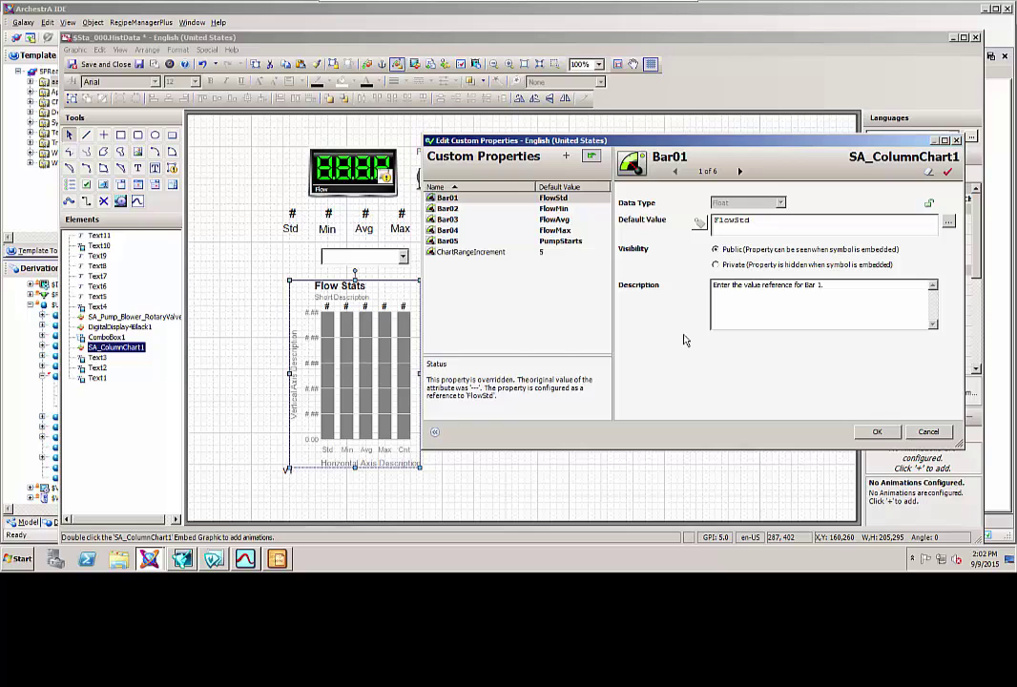
{"action": "left_click", "coordinate": [957, 140]}
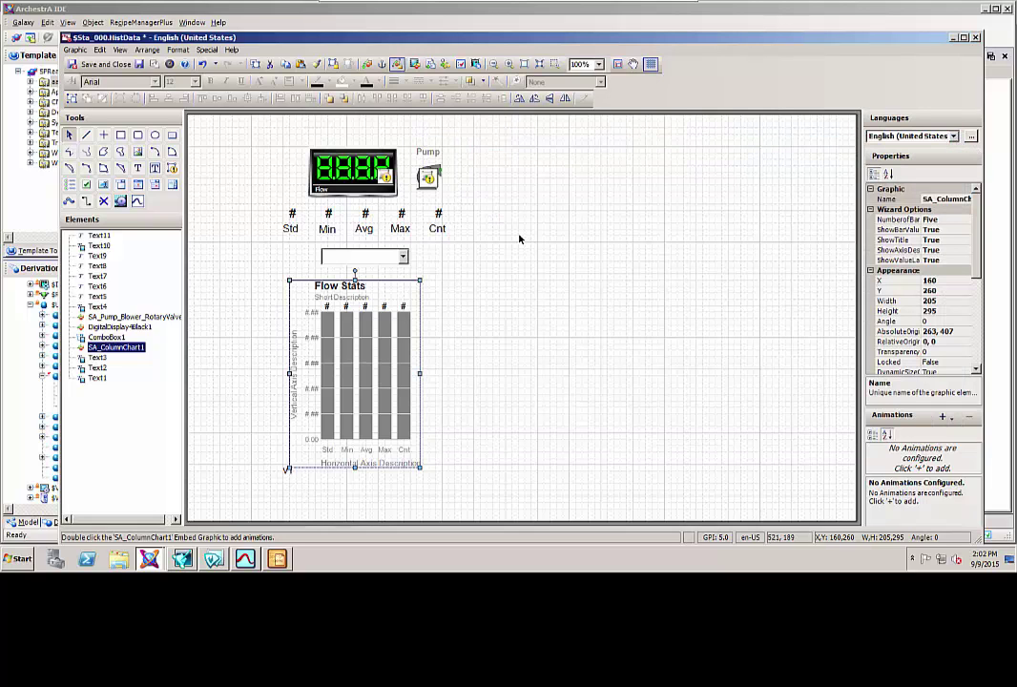
Step: Save and close HistData, then close and check in the $Sta_000 template
{"action": "left_click", "coordinate": [121, 69]}
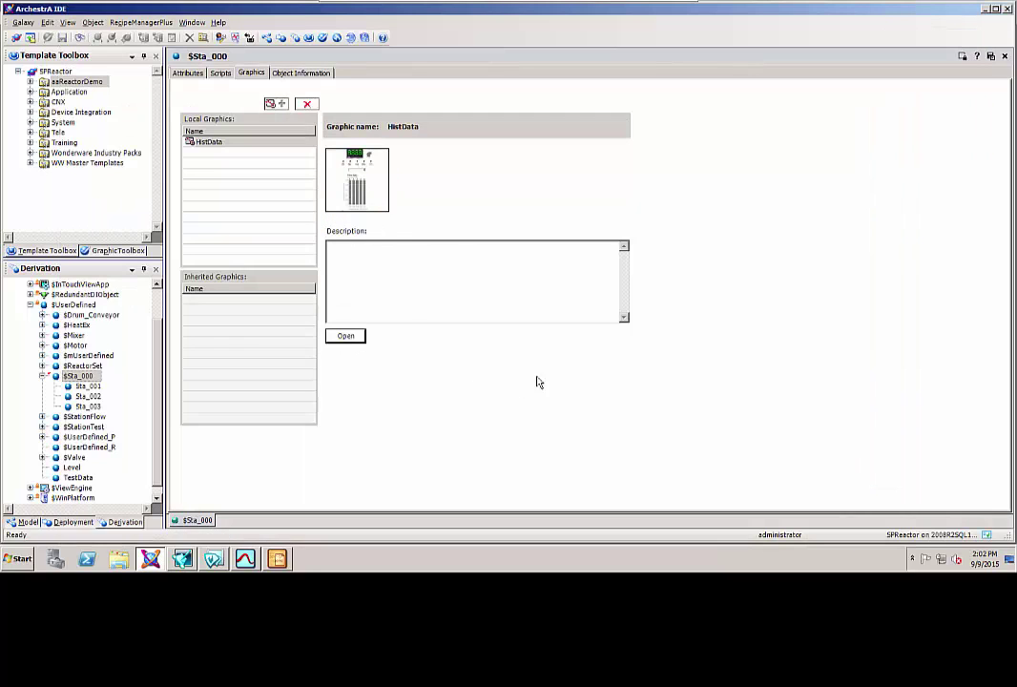
{"action": "left_click", "coordinate": [1005, 56]}
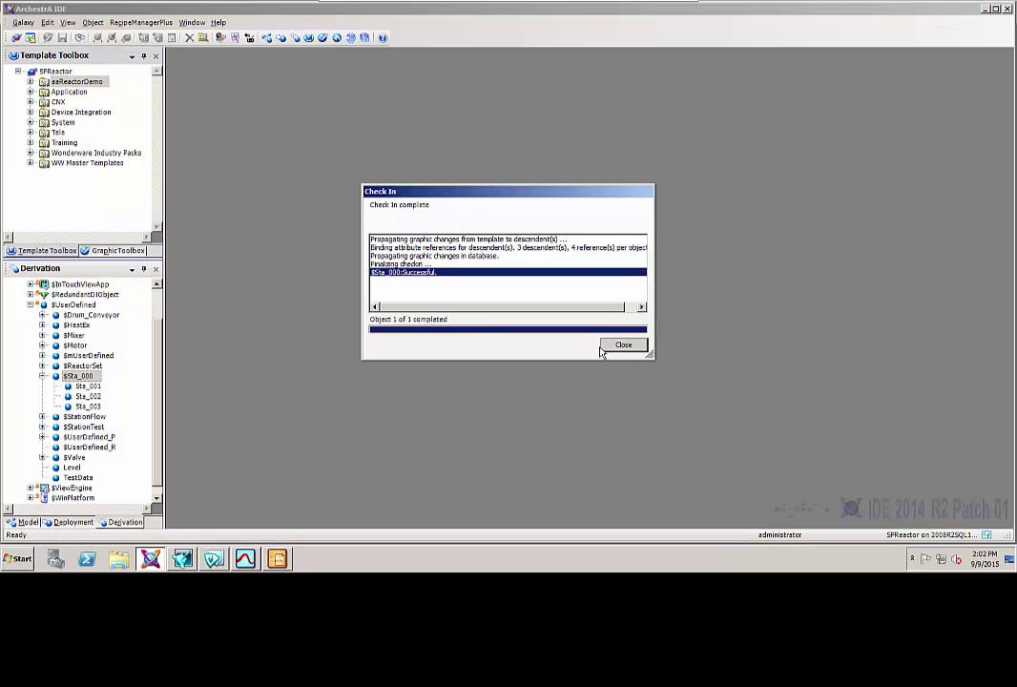
{"action": "left_click", "coordinate": [620, 346]}
{"action": "left_click", "coordinate": [214, 558]}
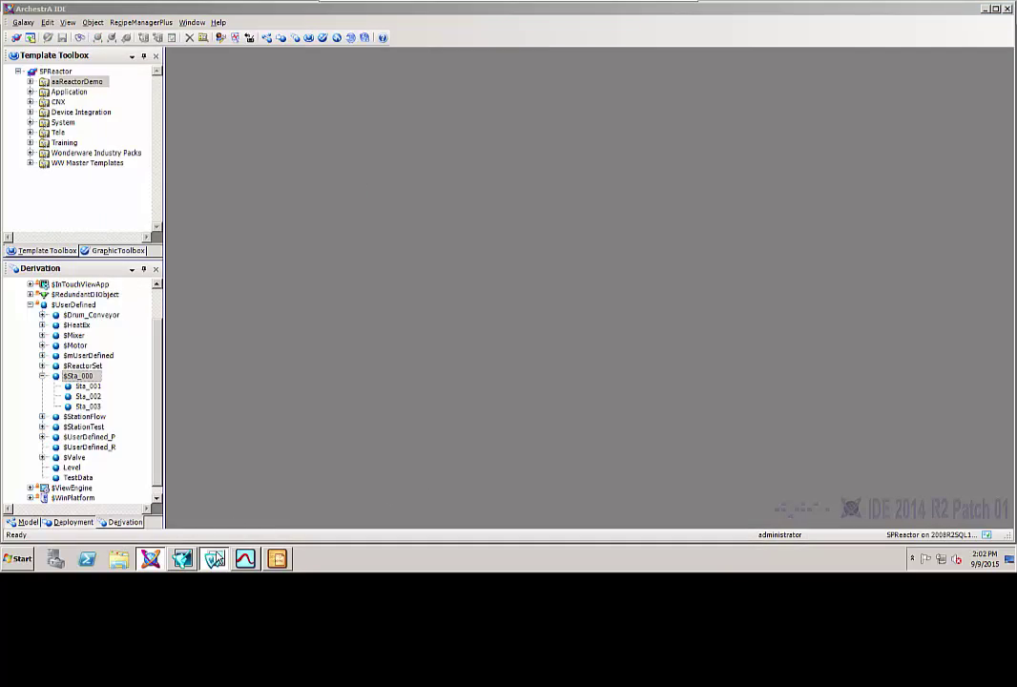
Step: Restart runtime so HistData plots live Flow Stats bars: Std 12, Min 8, Avg 30, Max 49, Cnt 1
{"action": "left_click", "coordinate": [988, 18]}
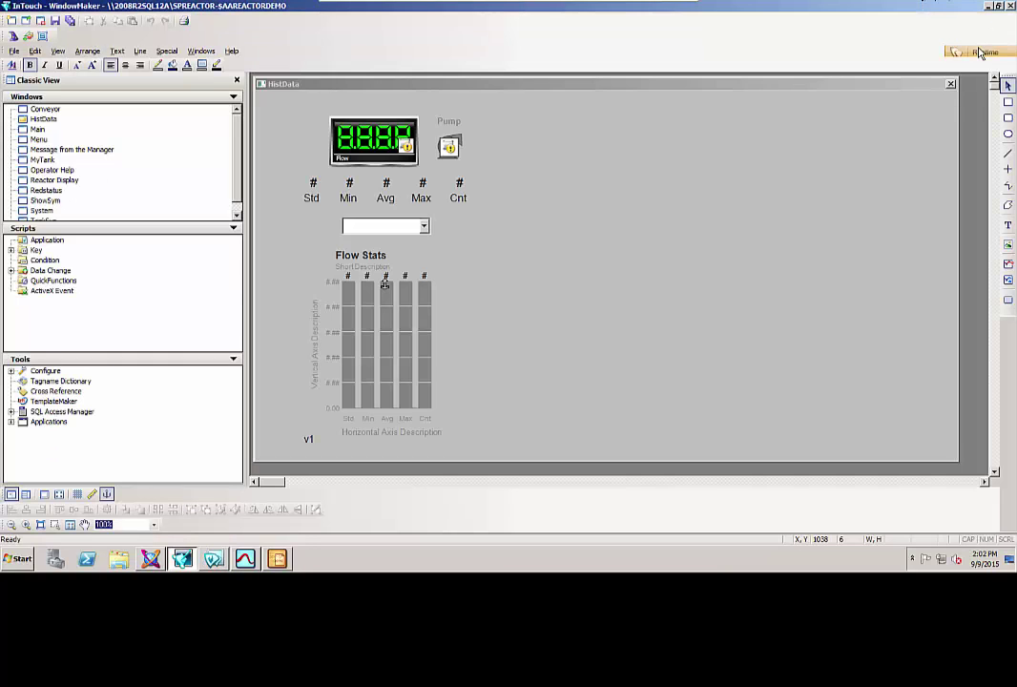
{"action": "left_click", "coordinate": [978, 17]}
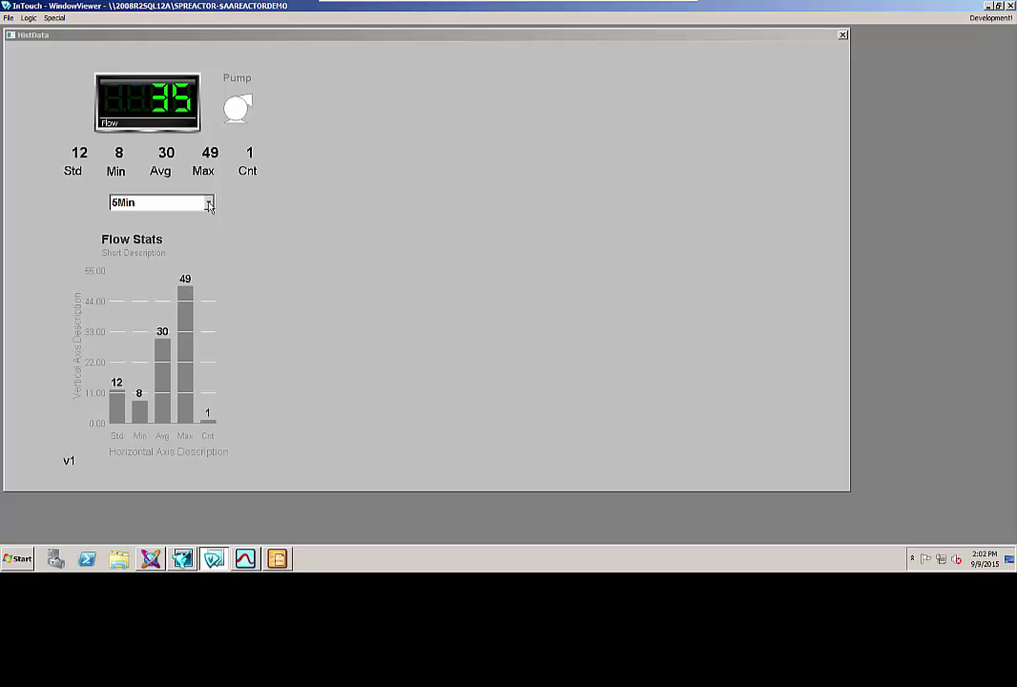
Step: Set the HistData history period to 15Min, then 60Min, letting the chart reach Avg 29 and Cnt 19
{"action": "left_click", "coordinate": [163, 203]}
{"action": "left_click", "coordinate": [195, 243]}
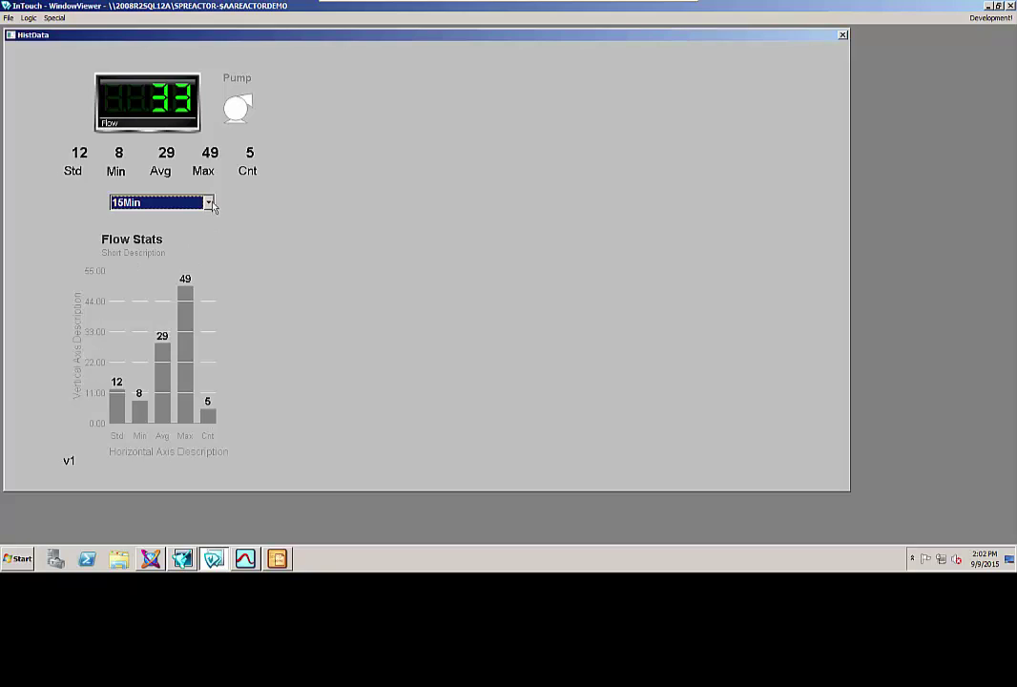
{"action": "left_click", "coordinate": [171, 202]}
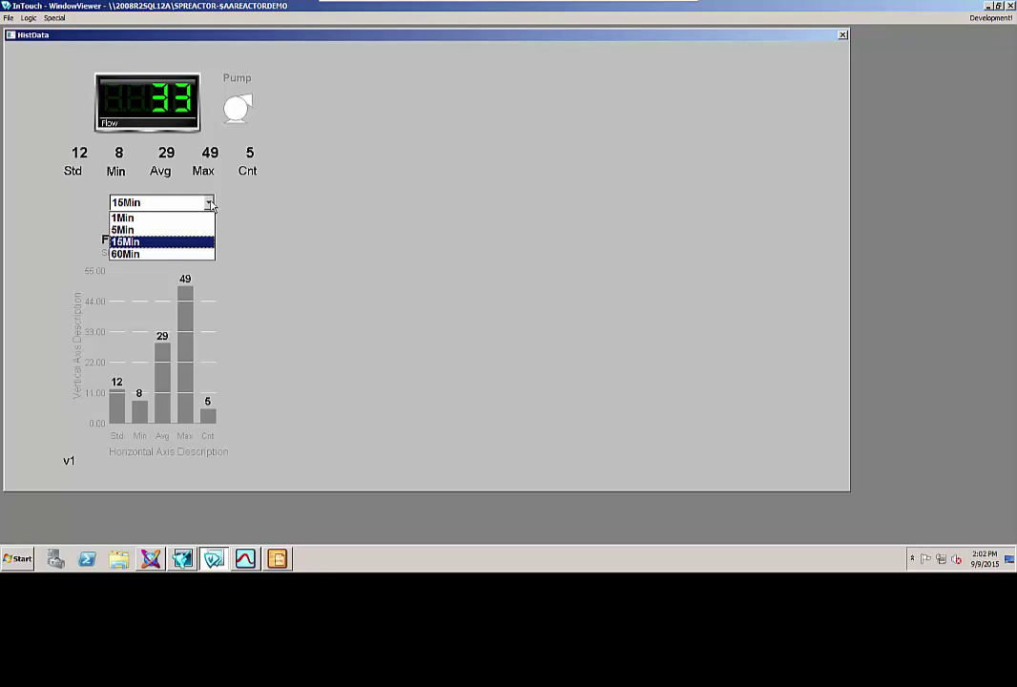
{"action": "left_click", "coordinate": [166, 254]}
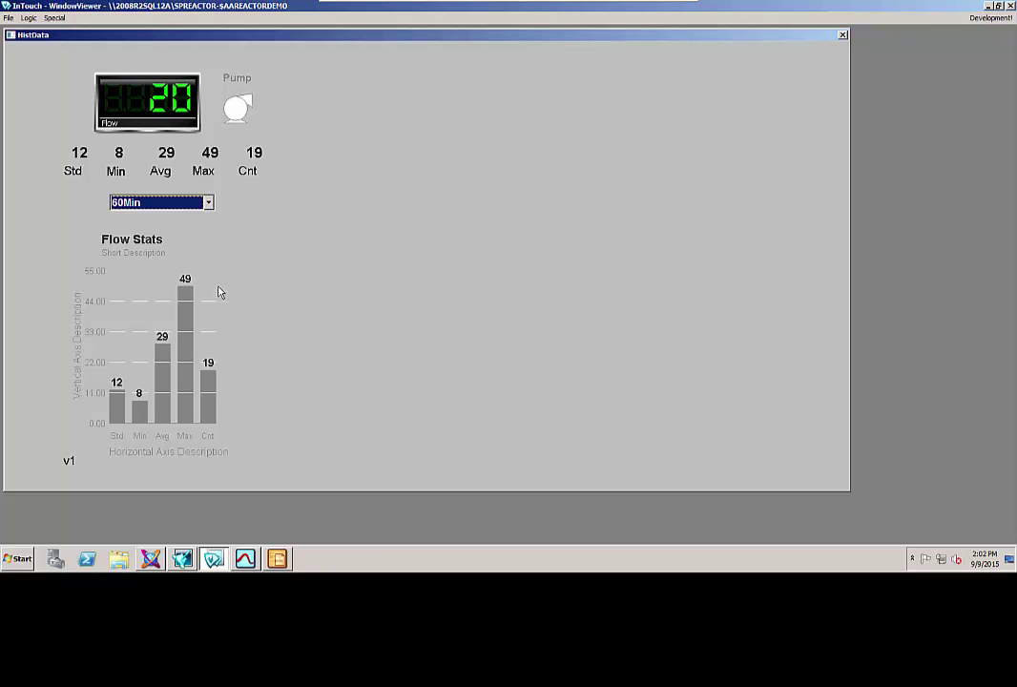
{"action": "left_click", "coordinate": [990, 17]}
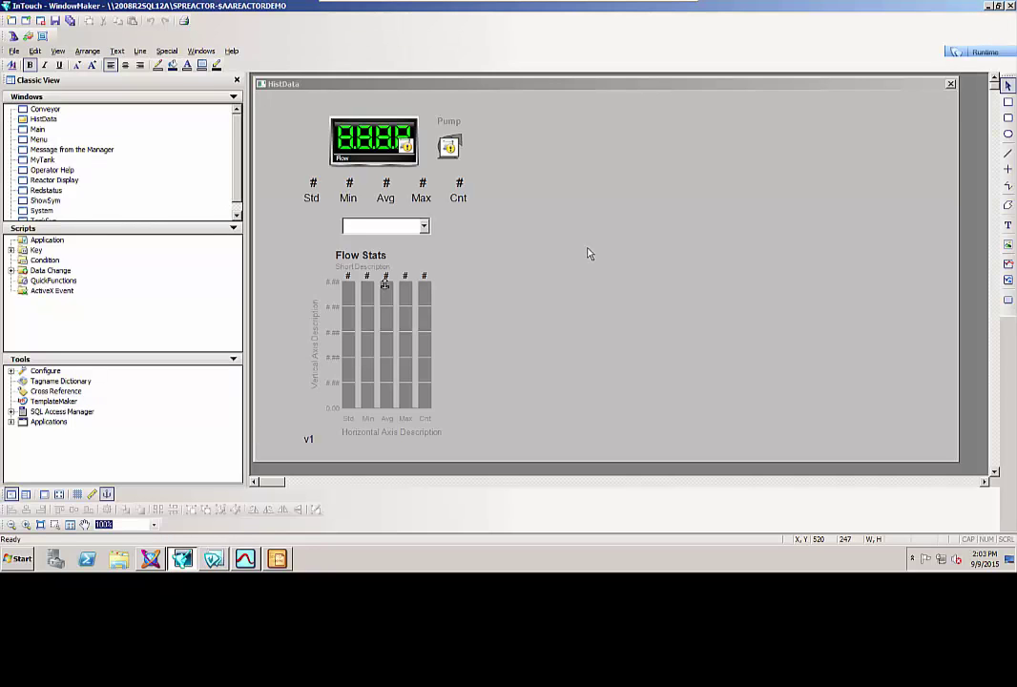
Step: Place Sta_002's HistData graphic from the Galaxy Browser instances beside the first panel
{"action": "left_click", "coordinate": [26, 35]}
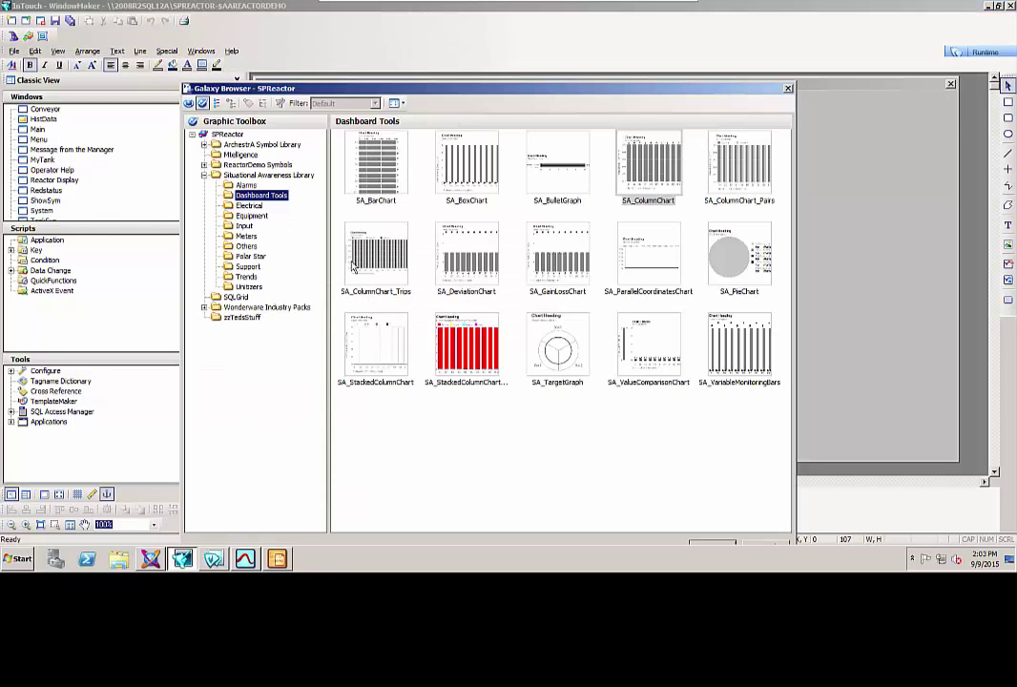
{"action": "left_click", "coordinate": [217, 103]}
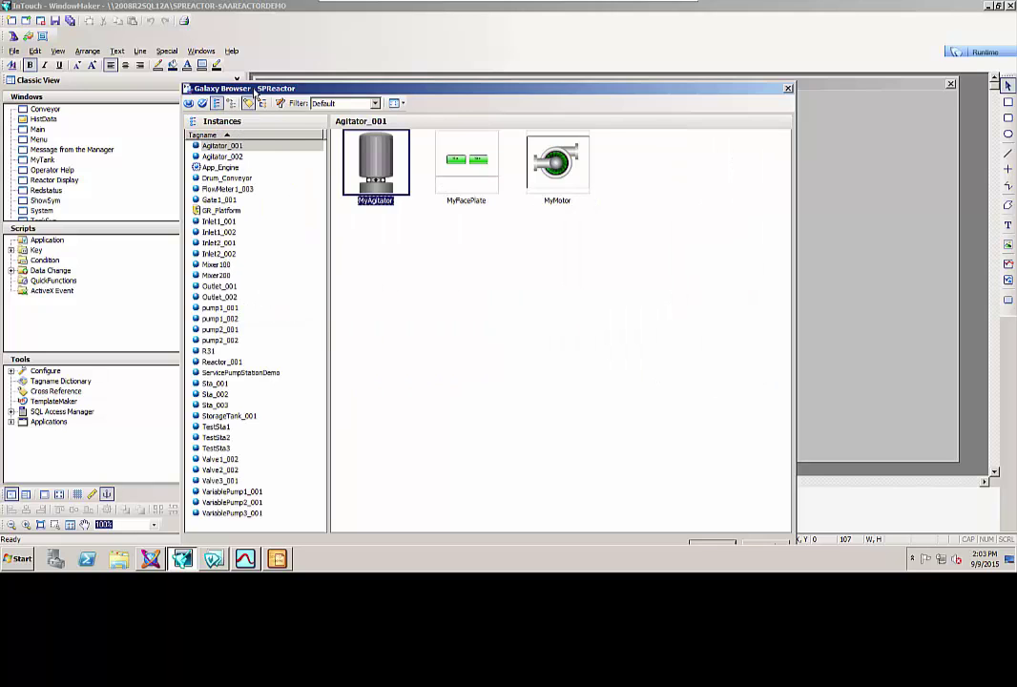
{"action": "left_click_drag", "start_coordinate": [210, 84], "coordinate": [200, 77]}
{"action": "left_click", "coordinate": [206, 386]}
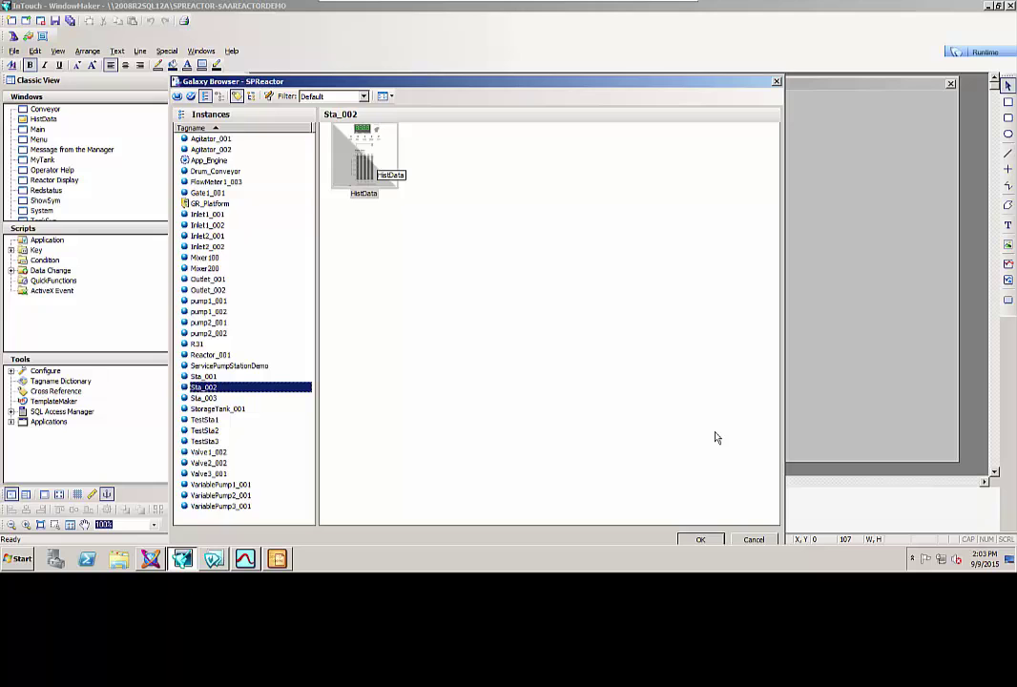
{"action": "left_click", "coordinate": [699, 542]}
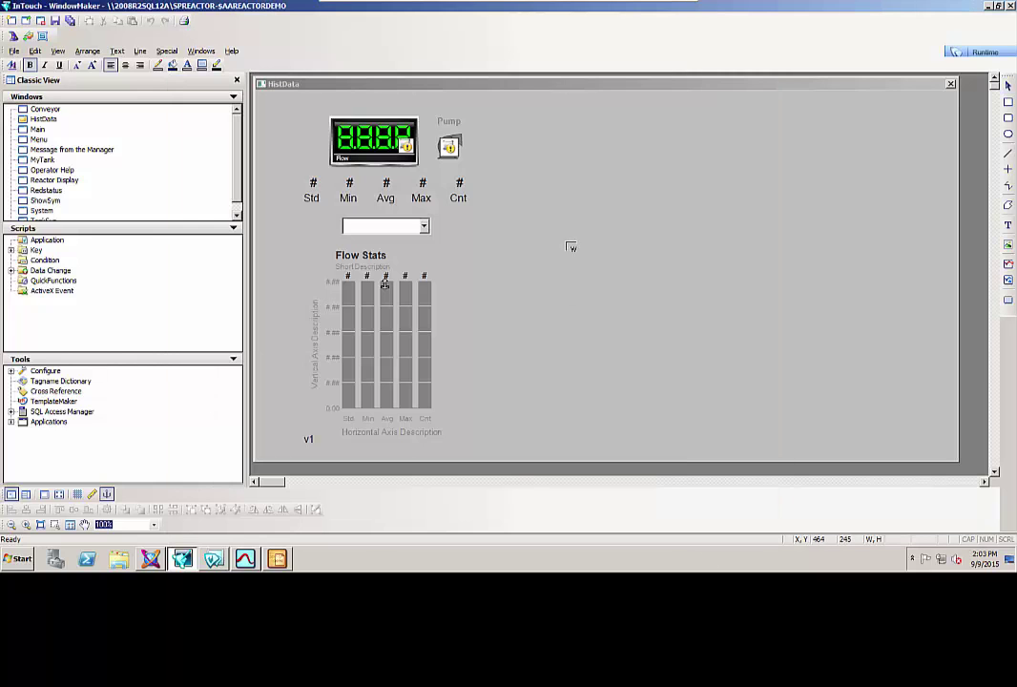
{"action": "left_click", "coordinate": [516, 119]}
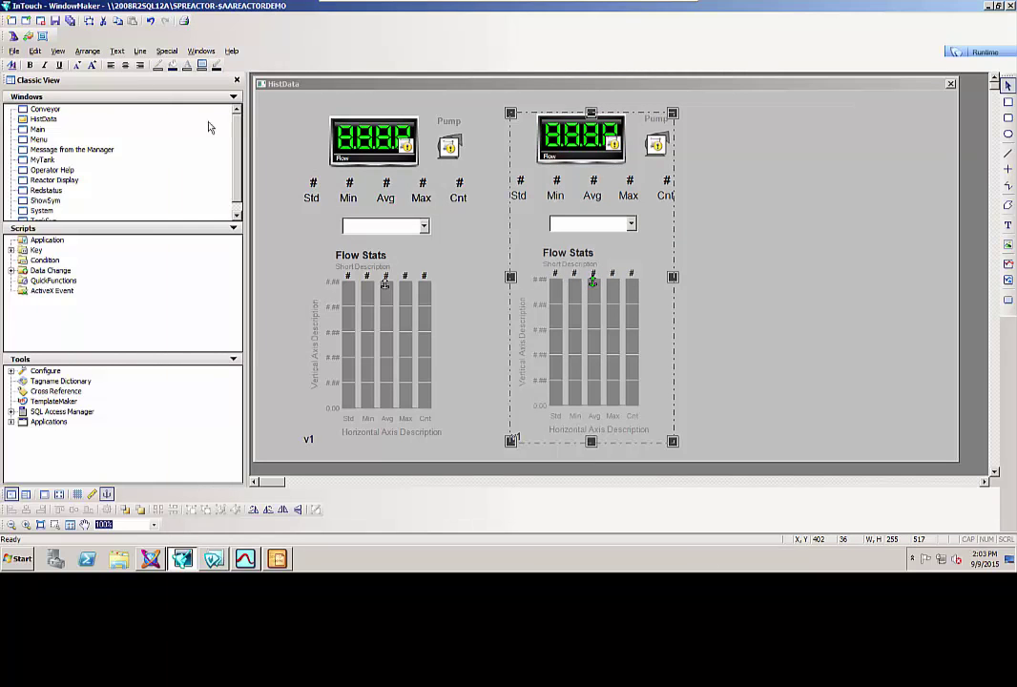
Step: Place Sta_003's HistData graphic at the right and launch runtime
{"action": "left_click", "coordinate": [13, 35]}
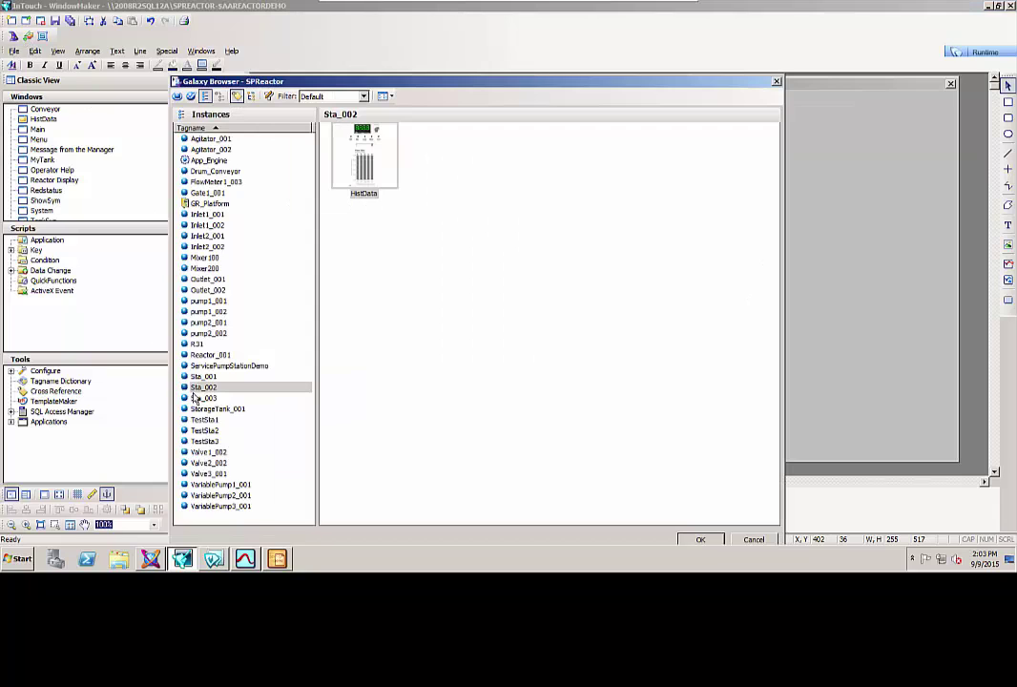
{"action": "left_click", "coordinate": [202, 398]}
{"action": "double_click", "coordinate": [367, 155]}
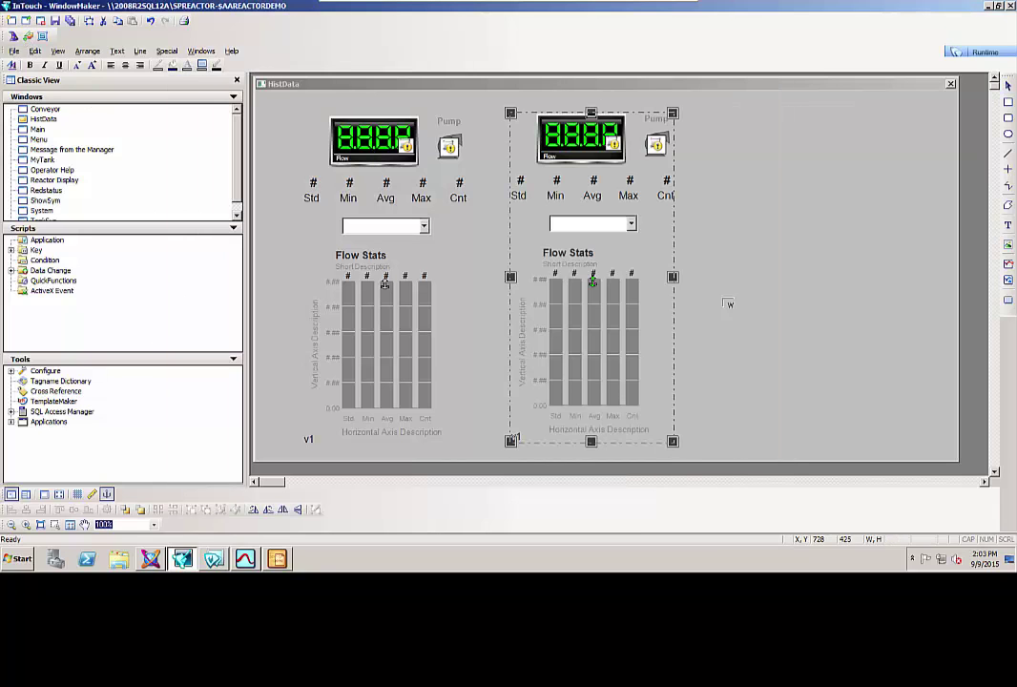
{"action": "left_click", "coordinate": [722, 106]}
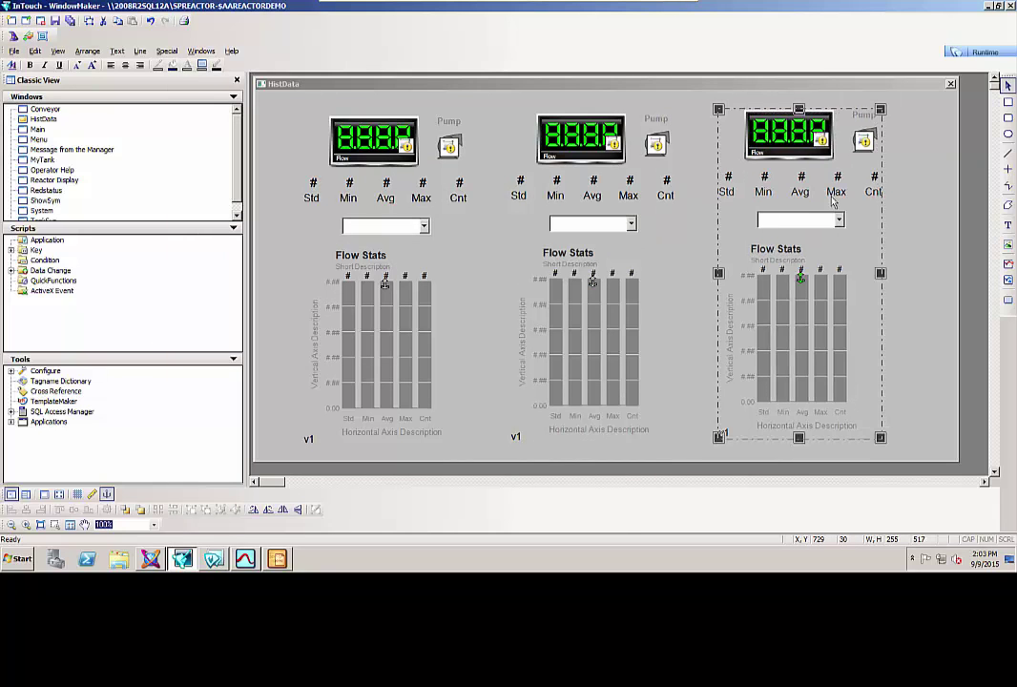
{"action": "left_click", "coordinate": [988, 53]}
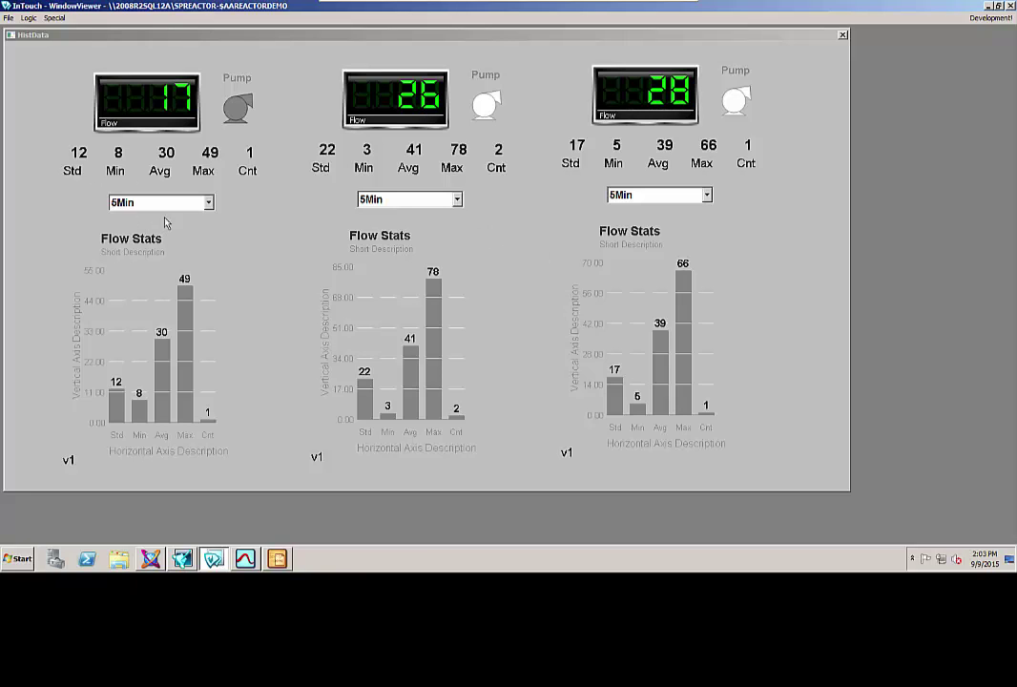
Step: Choose 60Min in each of the three station period dropdowns, giving Cnt values 19, 22 and 19
{"action": "left_click", "coordinate": [208, 203]}
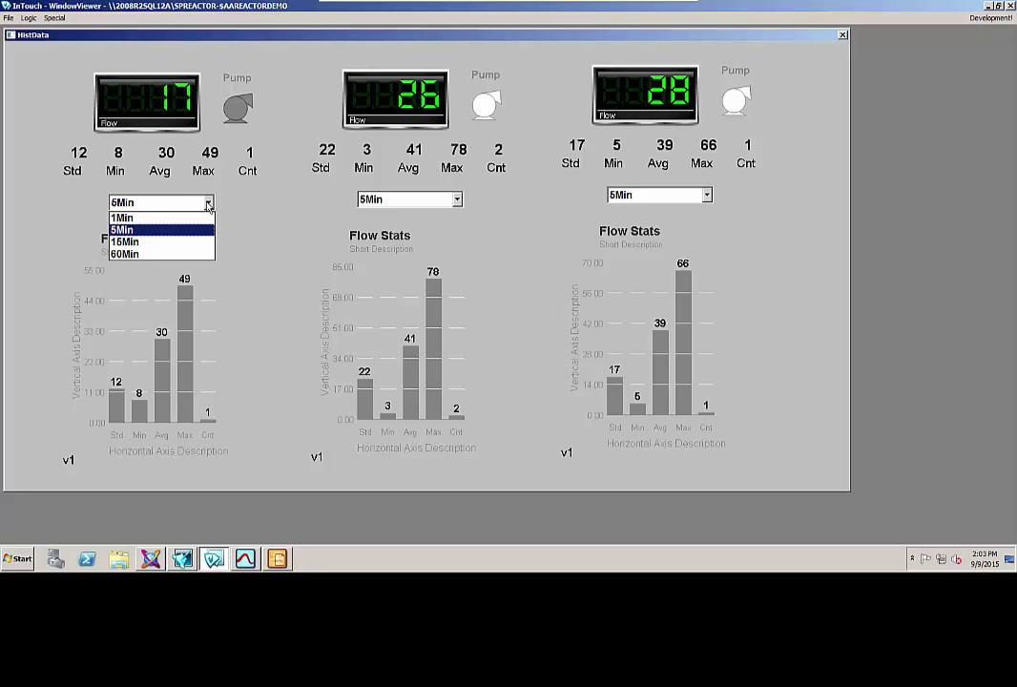
{"action": "left_click", "coordinate": [132, 254]}
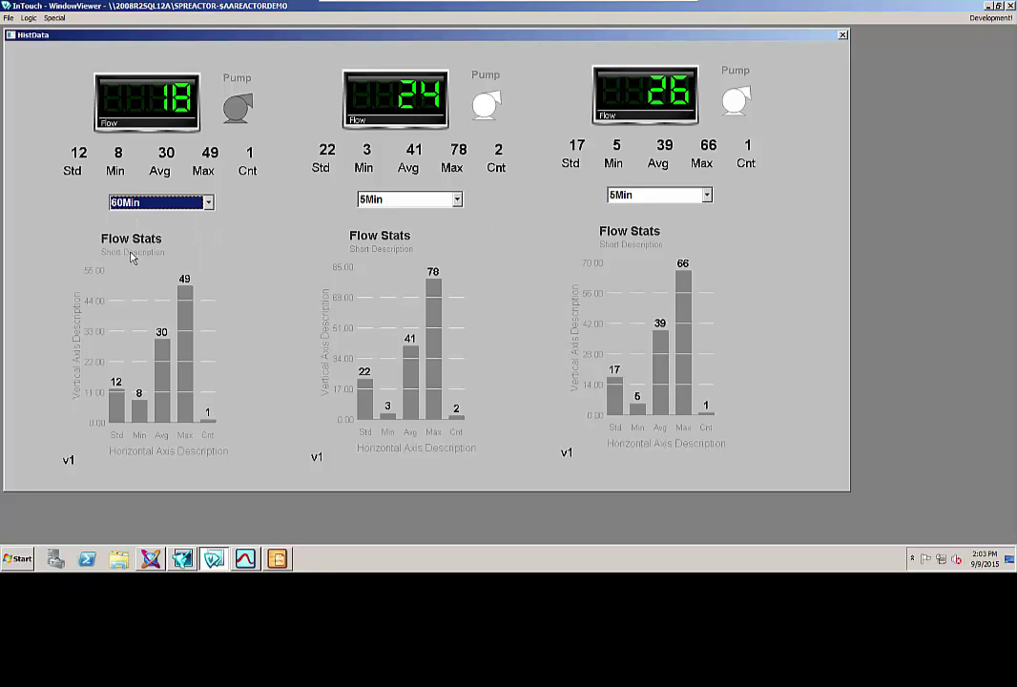
{"action": "left_click", "coordinate": [457, 199]}
{"action": "left_click", "coordinate": [443, 251]}
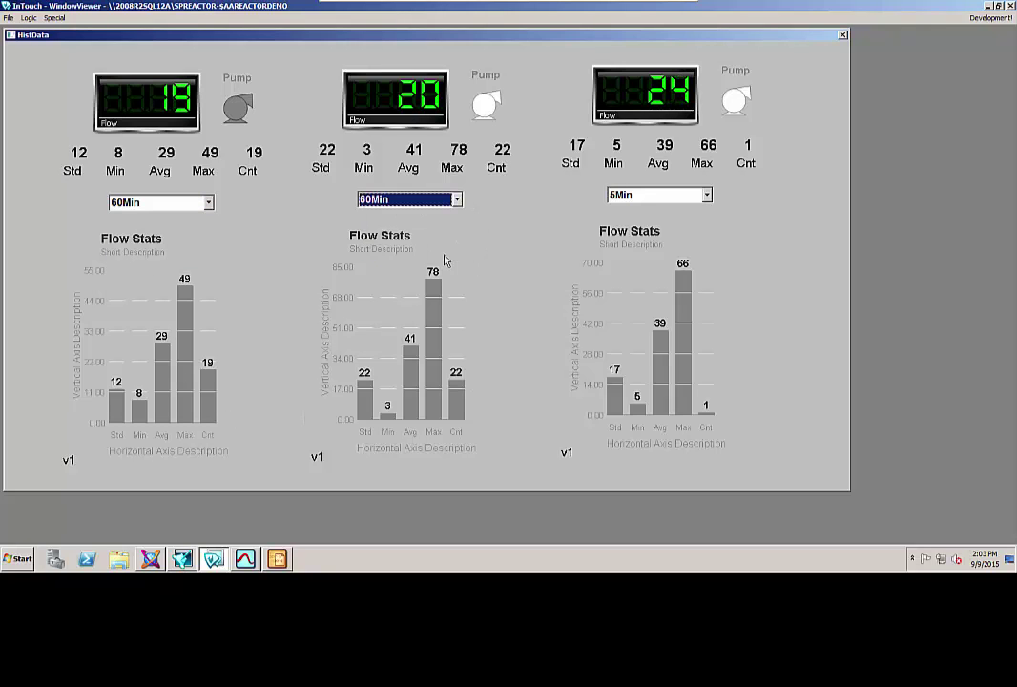
{"action": "left_click", "coordinate": [707, 195]}
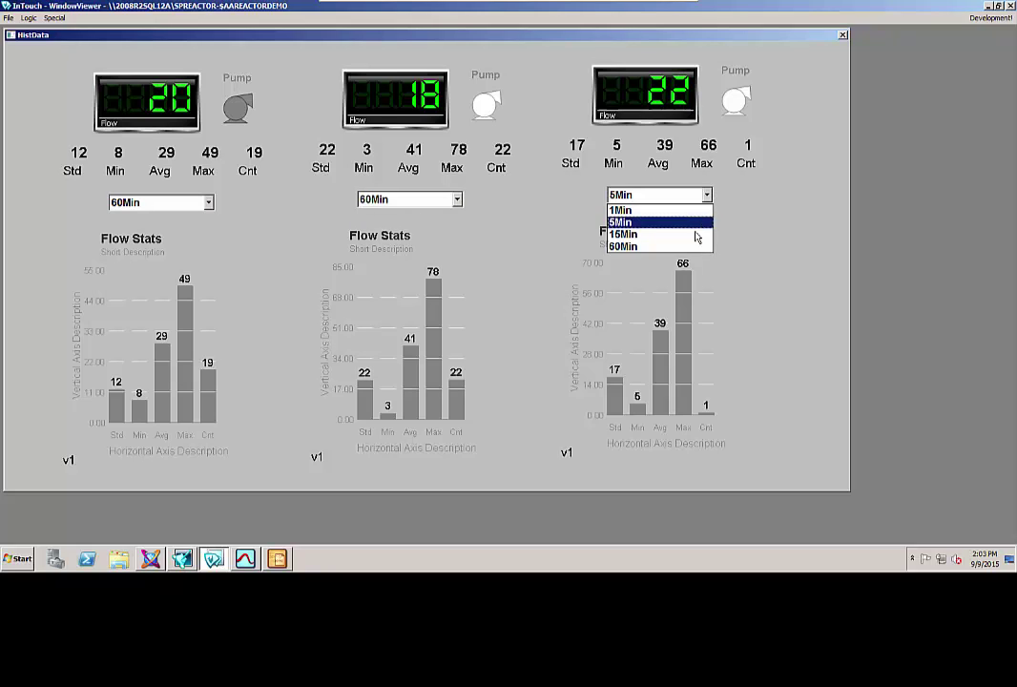
{"action": "left_click", "coordinate": [696, 249]}
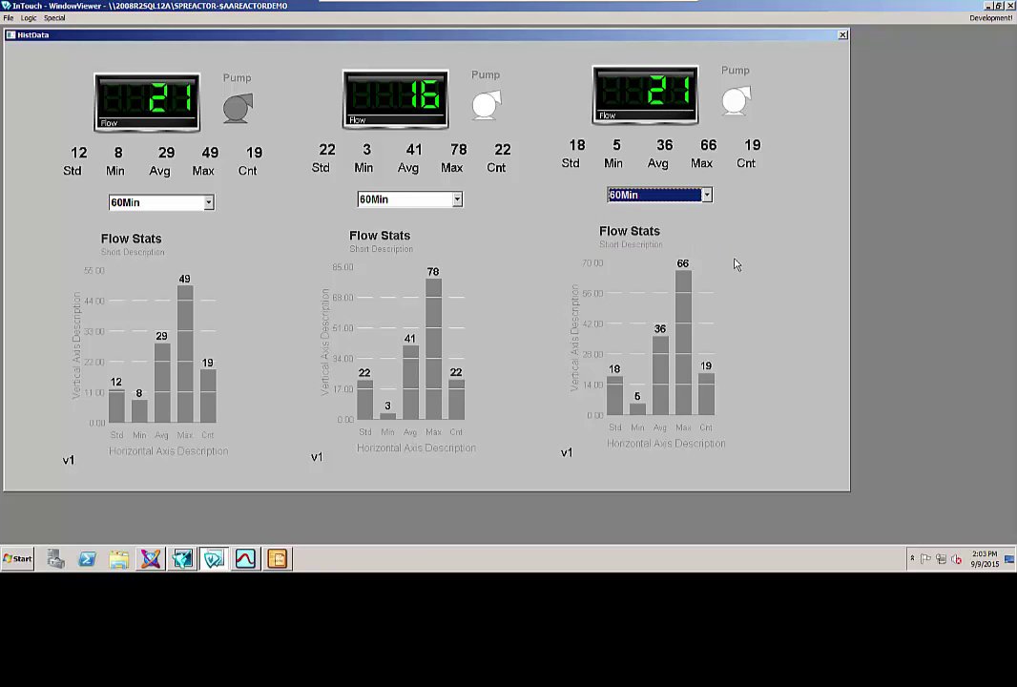